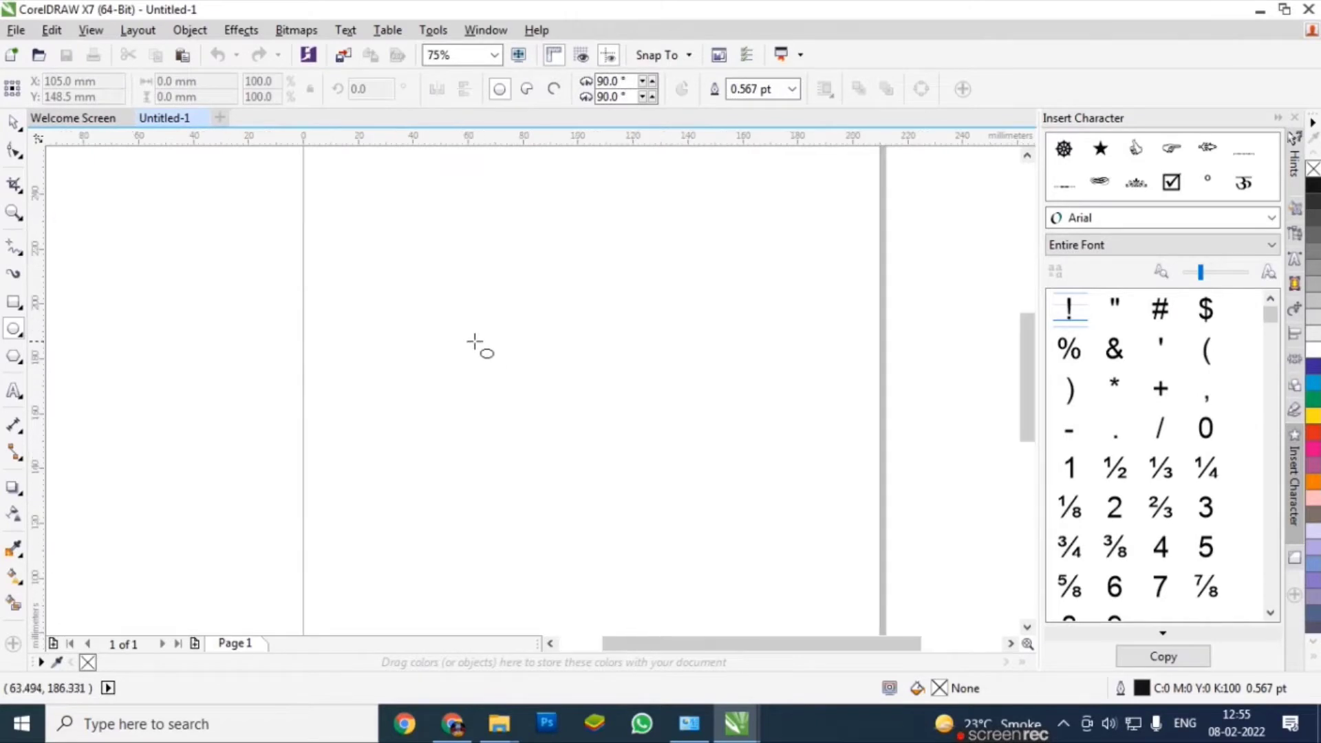
# Draw a circle about 80 mm in diameter and place a copy directly below it so that the two overlap
pyautogui.moveTo(445, 215); pyautogui.dragTo(664, 435)
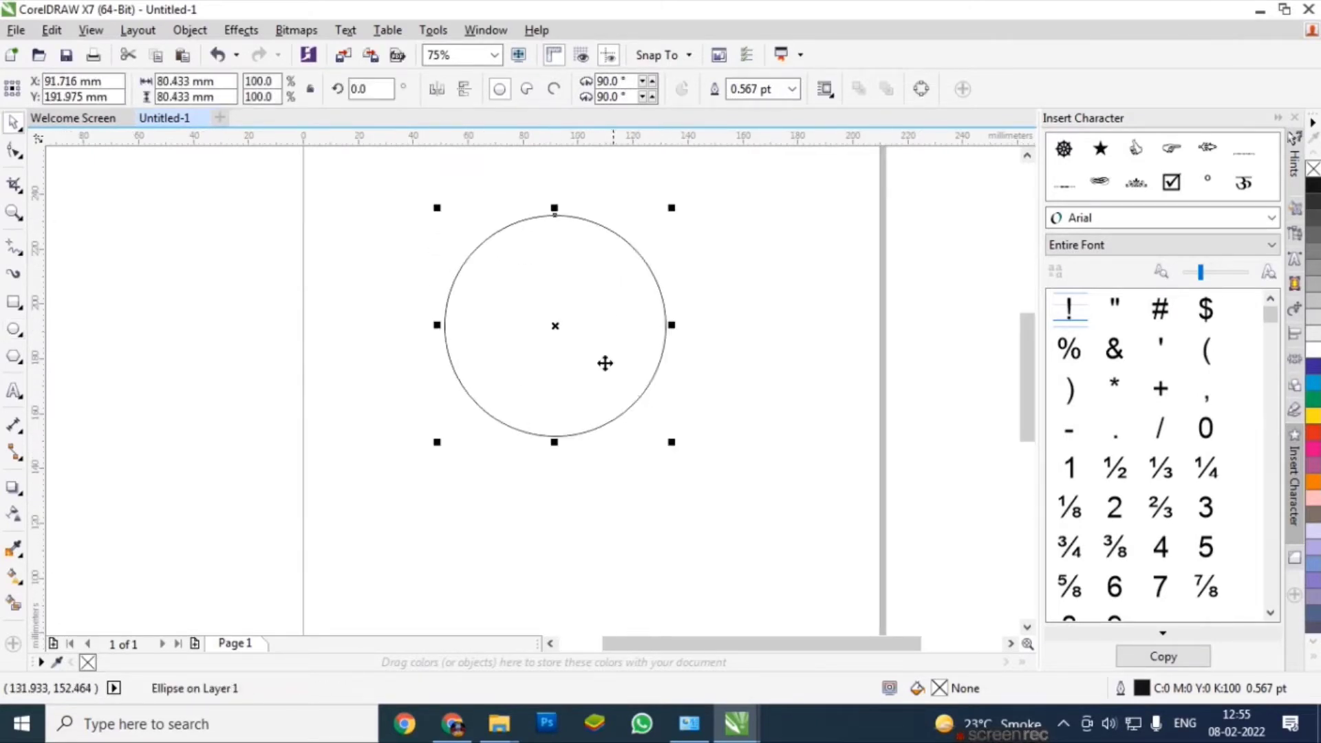
pyautogui.moveTo(553, 225); pyautogui.dragTo(576, 390)
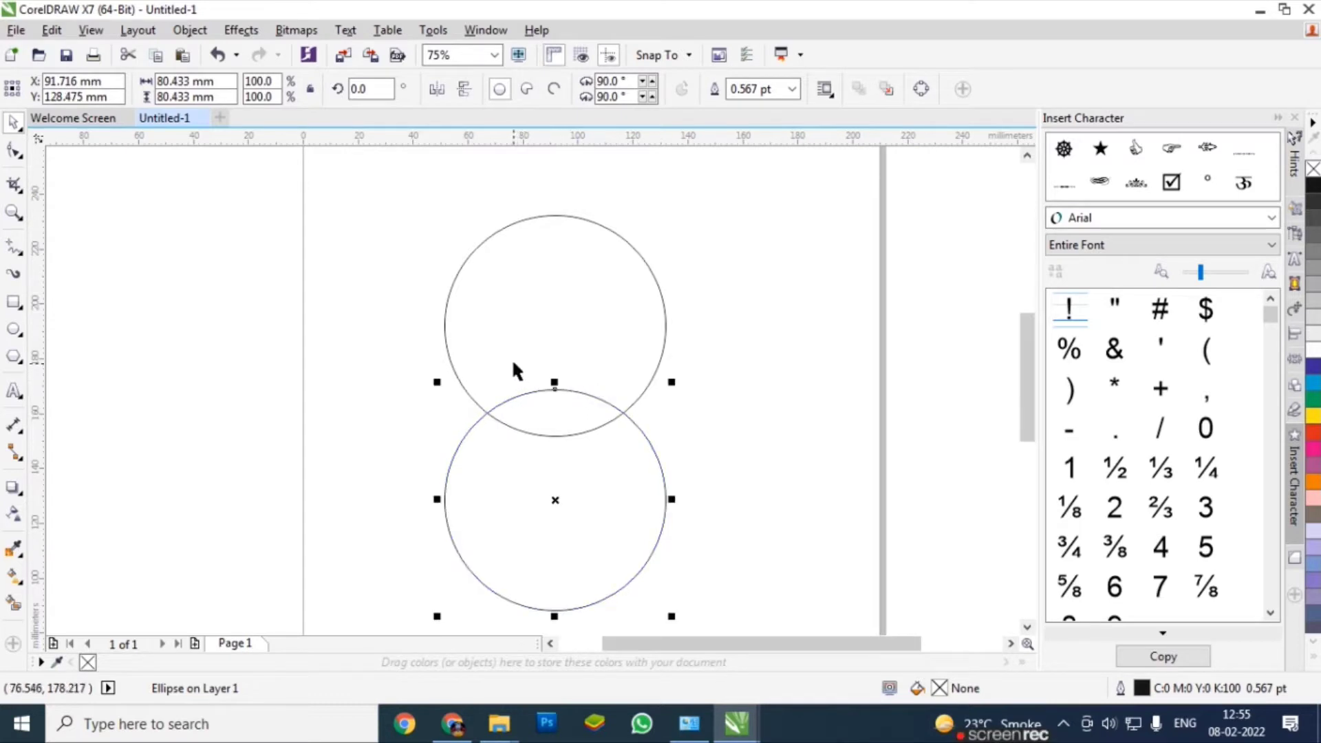
# Draw a rectangle about 80 by 63 mm over the upper circle, matching its width and reaching down to the lower circle's top
pyautogui.press('F6')
pyautogui.moveTo(447, 302)
pyautogui.mouseDown()
pyautogui.moveTo(658, 381)
pyautogui.moveTo(665, 349)
pyautogui.mouseUp()
pyautogui.moveTo(550, 296); pyautogui.dragTo(550, 215)
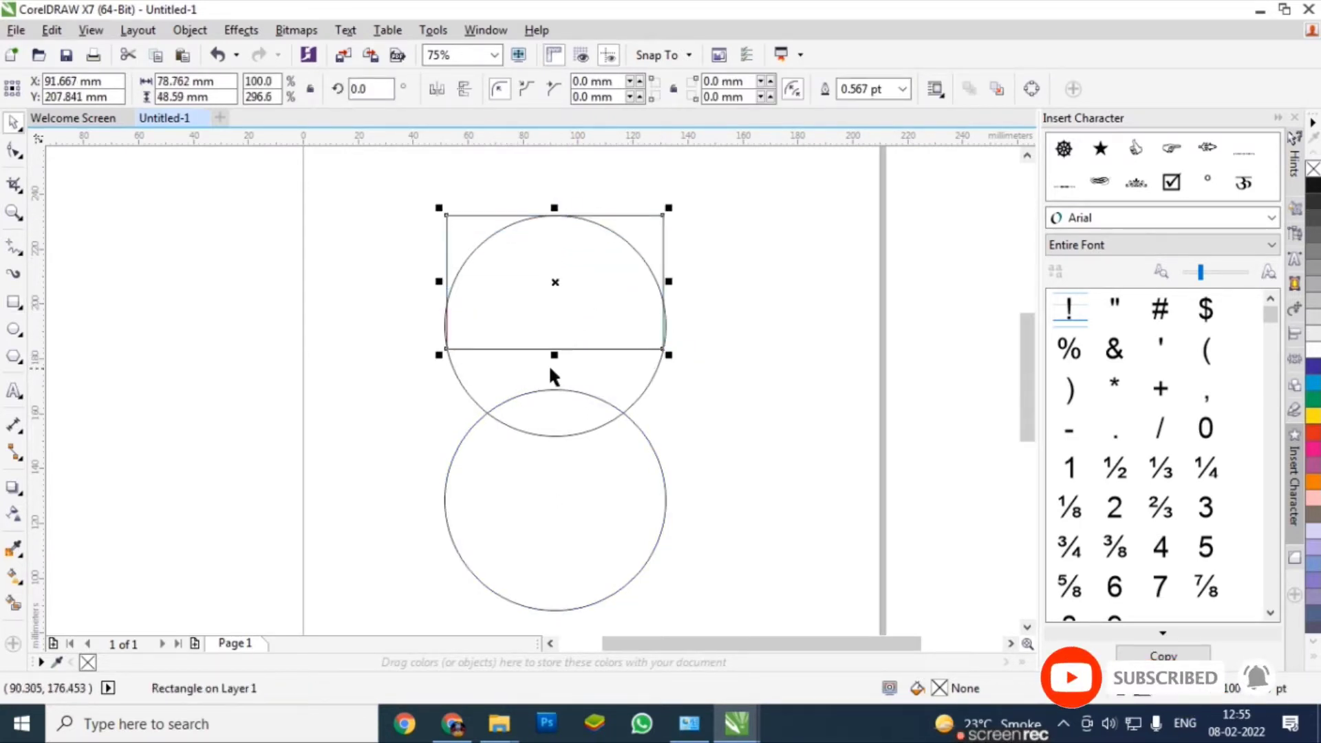
pyautogui.moveTo(553, 351); pyautogui.dragTo(553, 390)
pyautogui.scroll(2, 443, 323)
pyautogui.moveTo(438, 353); pyautogui.dragTo(440, 347)
pyautogui.moveTo(887, 289); pyautogui.dragTo(895, 337)
pyautogui.scroll(-2, 716, 392)
# Round the rectangle's two lower corners to about 22 mm so that they blend into the upper circle's sides
pyautogui.press('F10')
pyautogui.moveTo(768, 426); pyautogui.dragTo(770, 369)
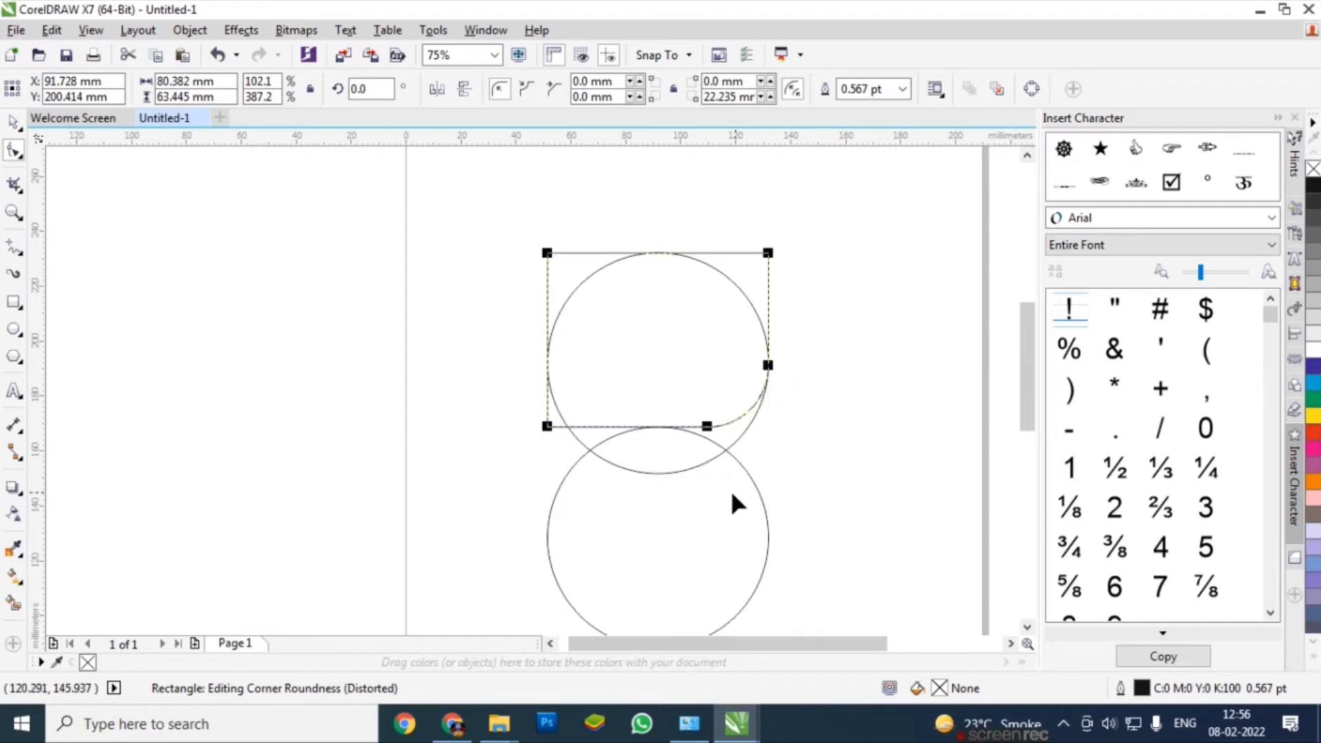
pyautogui.press('space')
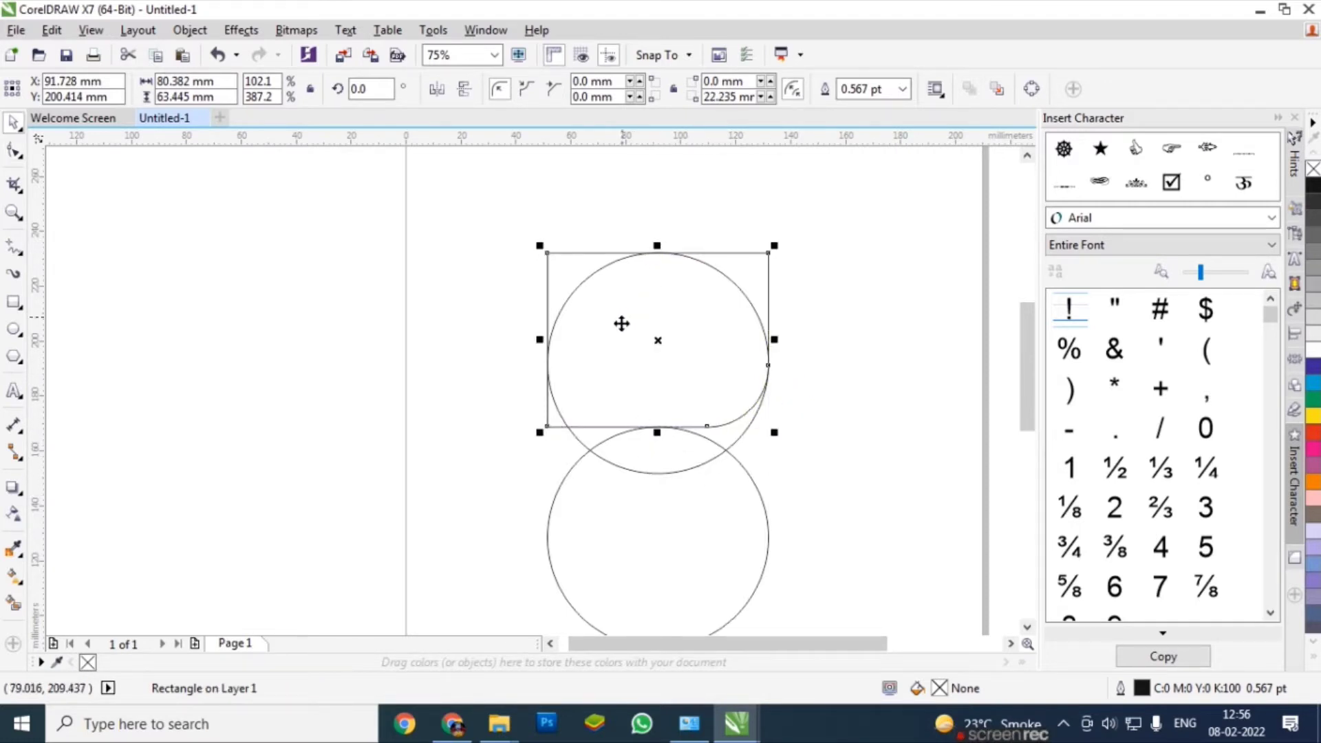
pyautogui.press('space')
pyautogui.moveTo(548, 427); pyautogui.dragTo(548, 366)
pyautogui.press('space')
# Duplicate the rounded rectangle down to the upper circle's lowest point and mirror the copy vertically
pyautogui.moveTo(658, 253); pyautogui.dragTo(655, 474)
pyautogui.rightClick(665, 370)
pyautogui.click(462, 89)
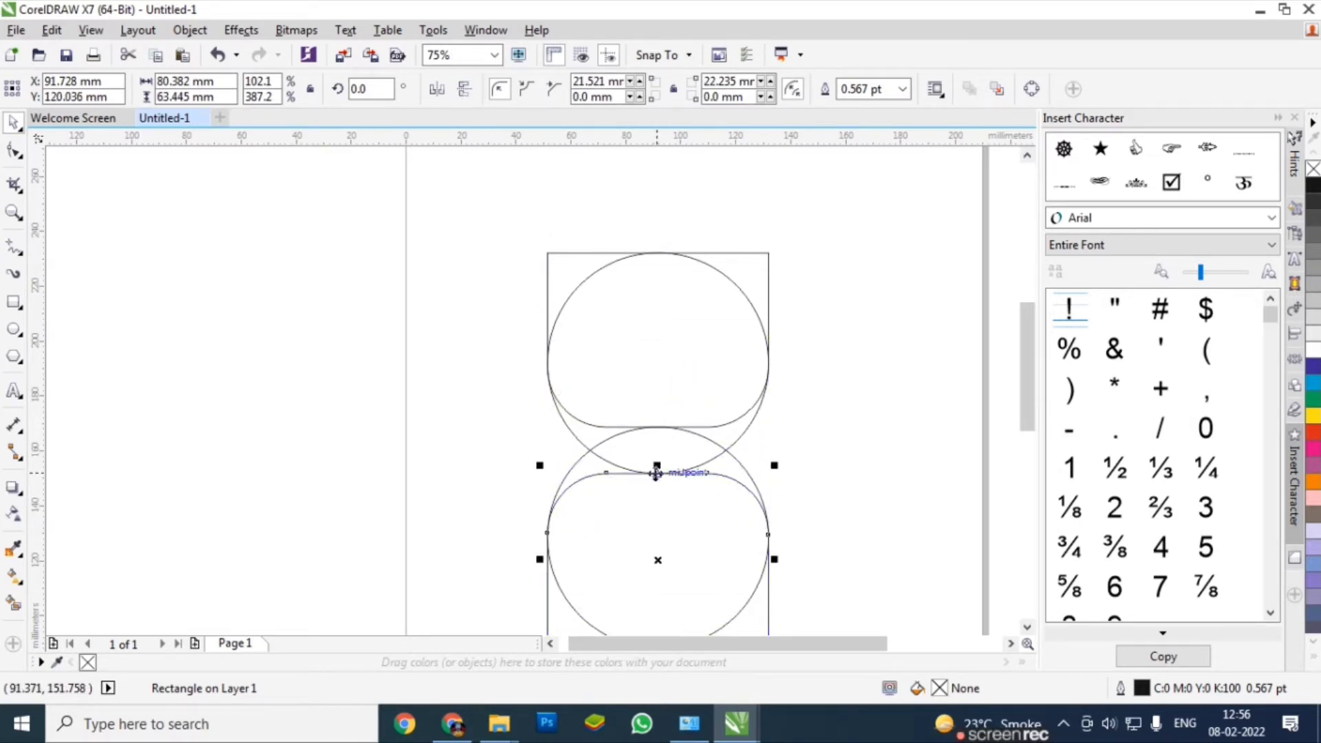
# Smart-fill the central lens, both lower crescent regions and the upper-right crescent region between the circles and rectangles
pyautogui.scroll(2, 655, 473)
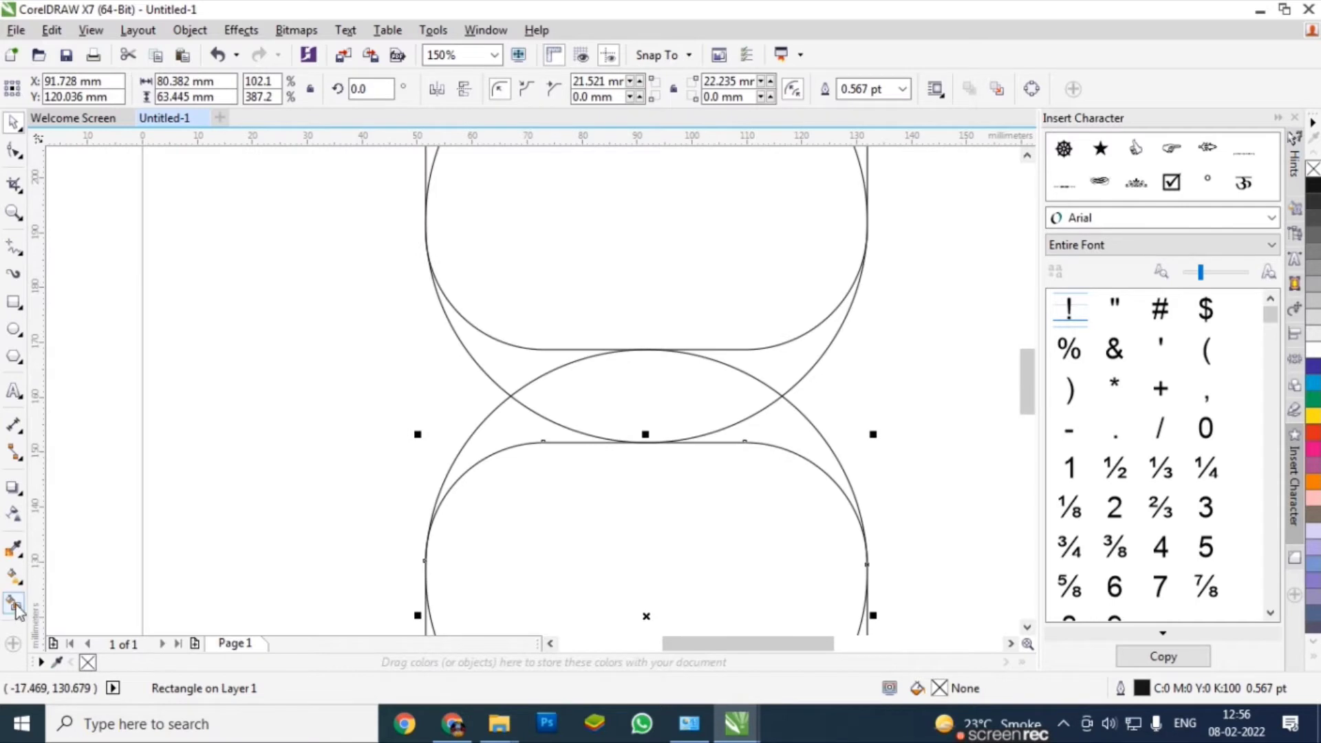
pyautogui.click(15, 605)
pyautogui.click(470, 450)
pyautogui.click(575, 408)
pyautogui.click(797, 355)
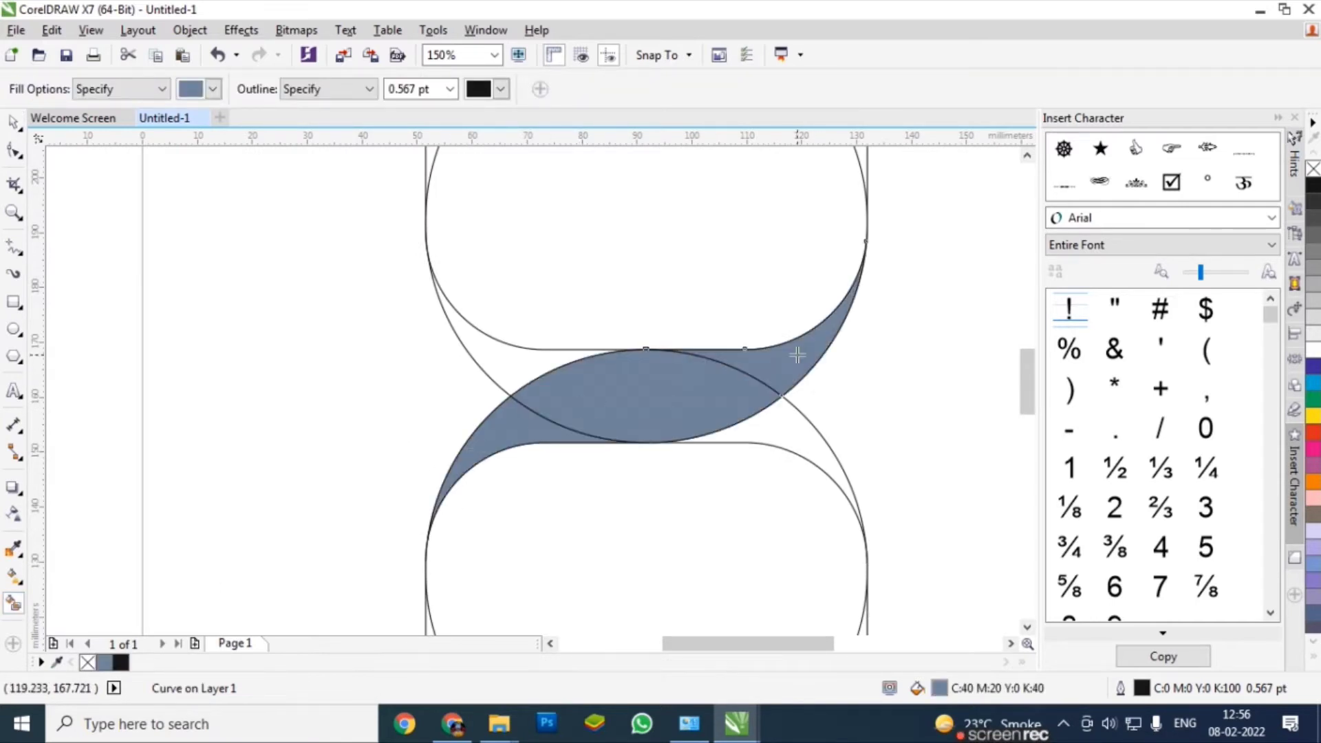
pyautogui.click(785, 430)
pyautogui.press('space')
# Delete both construction circles and both rounded rectangles, keeping only the filled pieces
pyautogui.scroll(-2, 486, 440)
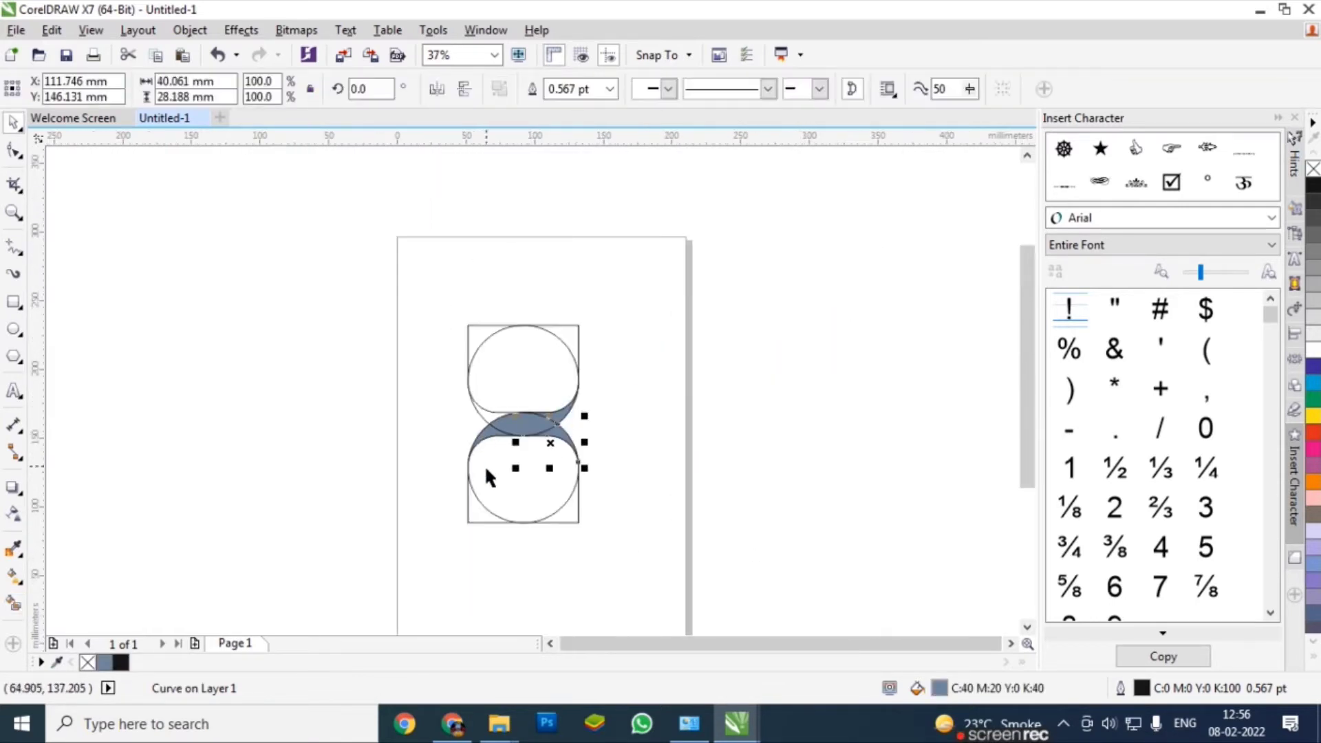
pyautogui.scroll(1, 487, 457)
pyautogui.click(472, 542)
pyautogui.press('Delete')
pyautogui.click(506, 487)
pyautogui.press('Delete')
pyautogui.scroll(-1, 515, 487)
pyautogui.click(533, 365)
pyautogui.press('Delete')
pyautogui.click(530, 368)
pyautogui.press('Delete')
pyautogui.scroll(1, 557, 438)
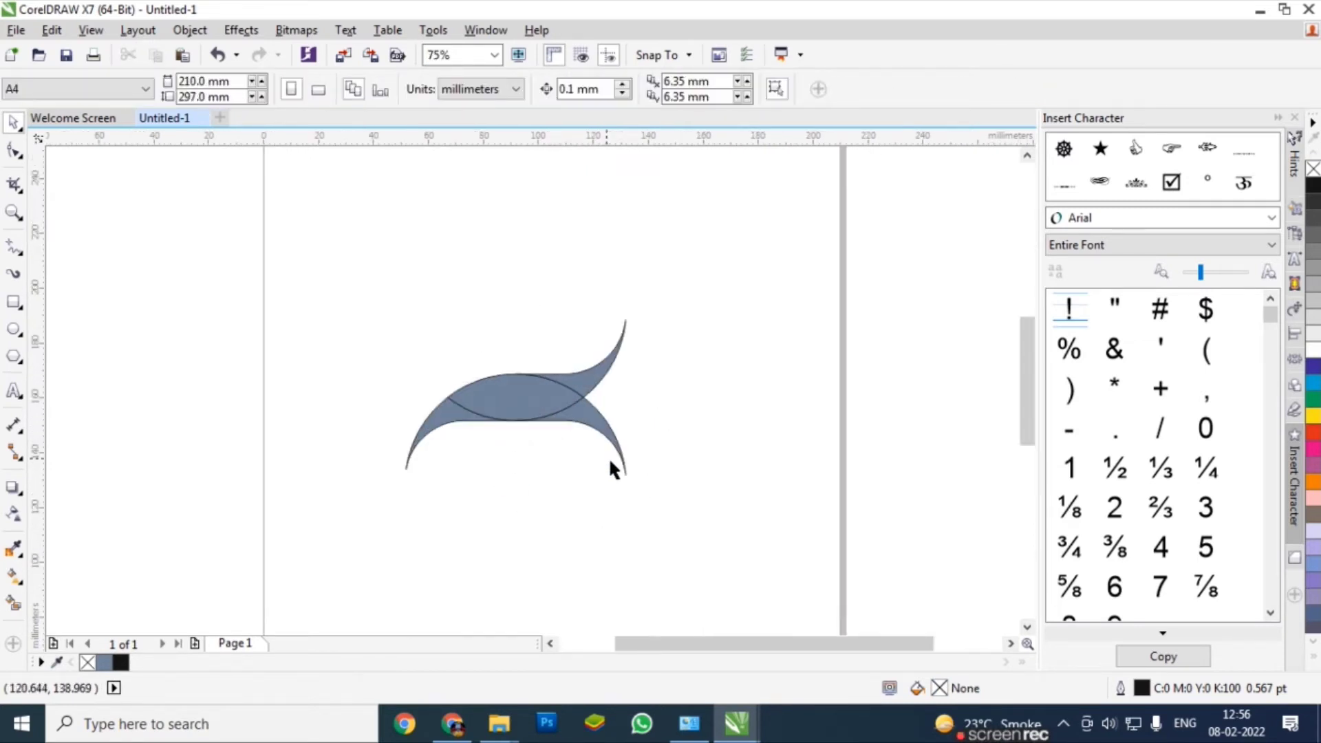
# Duplicate the lens and the two lower crescents as an arch to the left of the original pieces
pyautogui.click(584, 413)
pyautogui.keyDown('shift'); pyautogui.click(503, 387); pyautogui.keyUp('shift')
pyautogui.keyDown('shift'); pyautogui.click(428, 418); pyautogui.keyUp('shift')
pyautogui.moveTo(524, 399); pyautogui.dragTo(213, 398)
pyautogui.rightClick(213, 398)
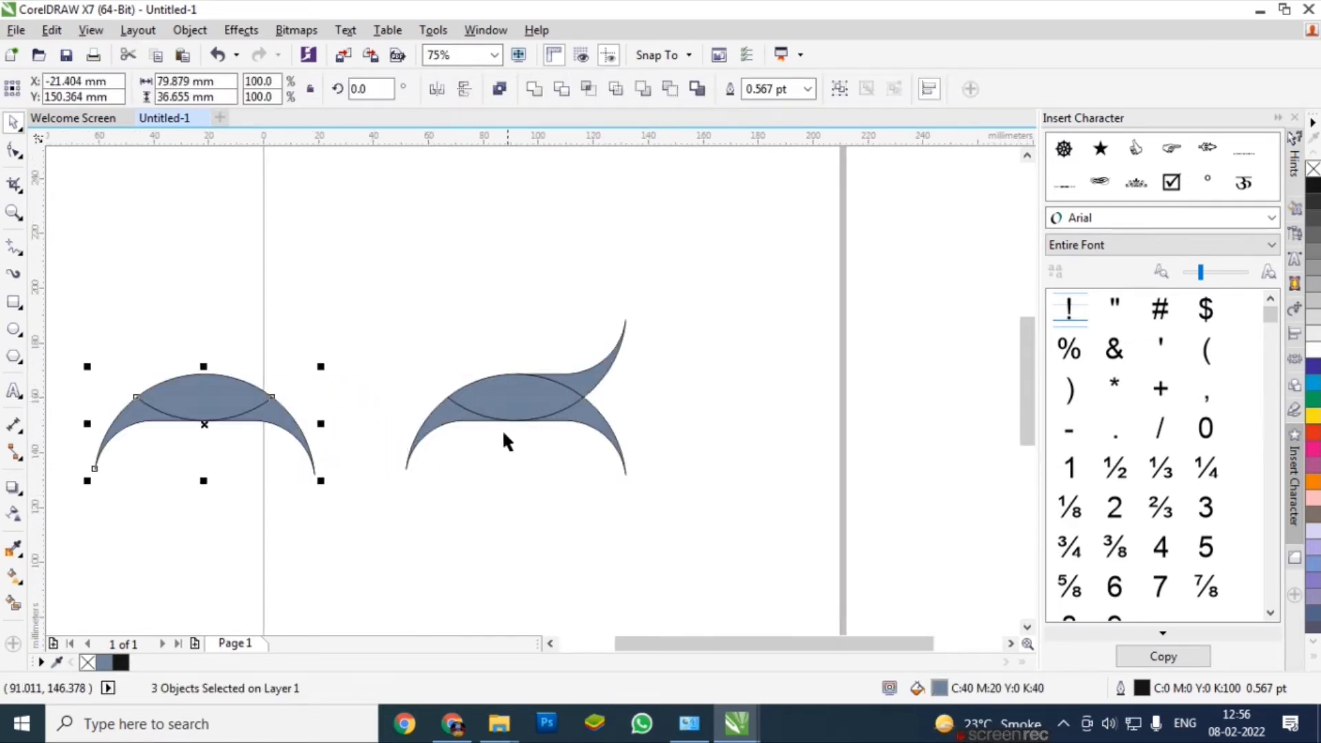
# Delete the original's lower-right crescent, and weld the remaining pieces into an S-curve and the copied pieces into an arch
pyautogui.click(609, 433)
pyautogui.press('Delete')
pyautogui.moveTo(696, 502); pyautogui.dragTo(79, 504)
pyautogui.click(535, 89)
pyautogui.click(535, 89)
# Move the S-curve upward and place the welded arch beneath it
pyautogui.moveTo(489, 406); pyautogui.dragTo(489, 282)
pyautogui.click(242, 418)
pyautogui.moveTo(242, 417); pyautogui.dragTo(516, 419)
# Rotate the arch a quarter turn counterclockwise and move it toward the S-curve's left end
pyautogui.click(489, 407)
pyautogui.moveTo(591, 475); pyautogui.dragTo(525, 312)
pyautogui.moveTo(477, 377); pyautogui.dragTo(450, 356)
pyautogui.hotkey('ctrl', 'z')
pyautogui.moveTo(454, 419); pyautogui.dragTo(430, 391)
# Align the vertical arch with the S-curve's left edge and nudge it so that the two shapes join
pyautogui.scroll(2, 444, 260)
pyautogui.moveTo(572, 298); pyautogui.dragTo(575, 259)
pyautogui.keyDown('shift'); pyautogui.click(597, 289); pyautogui.keyUp('shift')
pyautogui.press('l')
pyautogui.click(557, 374)
pyautogui.click(428, 419)
pyautogui.scroll(1, 366, 442)
pyautogui.moveTo(388, 408); pyautogui.dragTo(382, 407)
pyautogui.scroll(-3, 378, 419)
pyautogui.scroll(-1, 421, 366)
# Duplicate the vertical arch with a further quarter turn counterclockwise and move the copy toward the bottom of the logo
pyautogui.click(444, 463)
pyautogui.moveTo(502, 518); pyautogui.dragTo(544, 347)
pyautogui.moveTo(462, 432); pyautogui.dragTo(577, 495)
# Position the bottom arch so that its left tip and lower curve meet the vertical arch's outer edge
pyautogui.scroll(2, 441, 349)
pyautogui.moveTo(456, 342); pyautogui.dragTo(346, 344)
pyautogui.moveTo(530, 534); pyautogui.dragTo(524, 482)
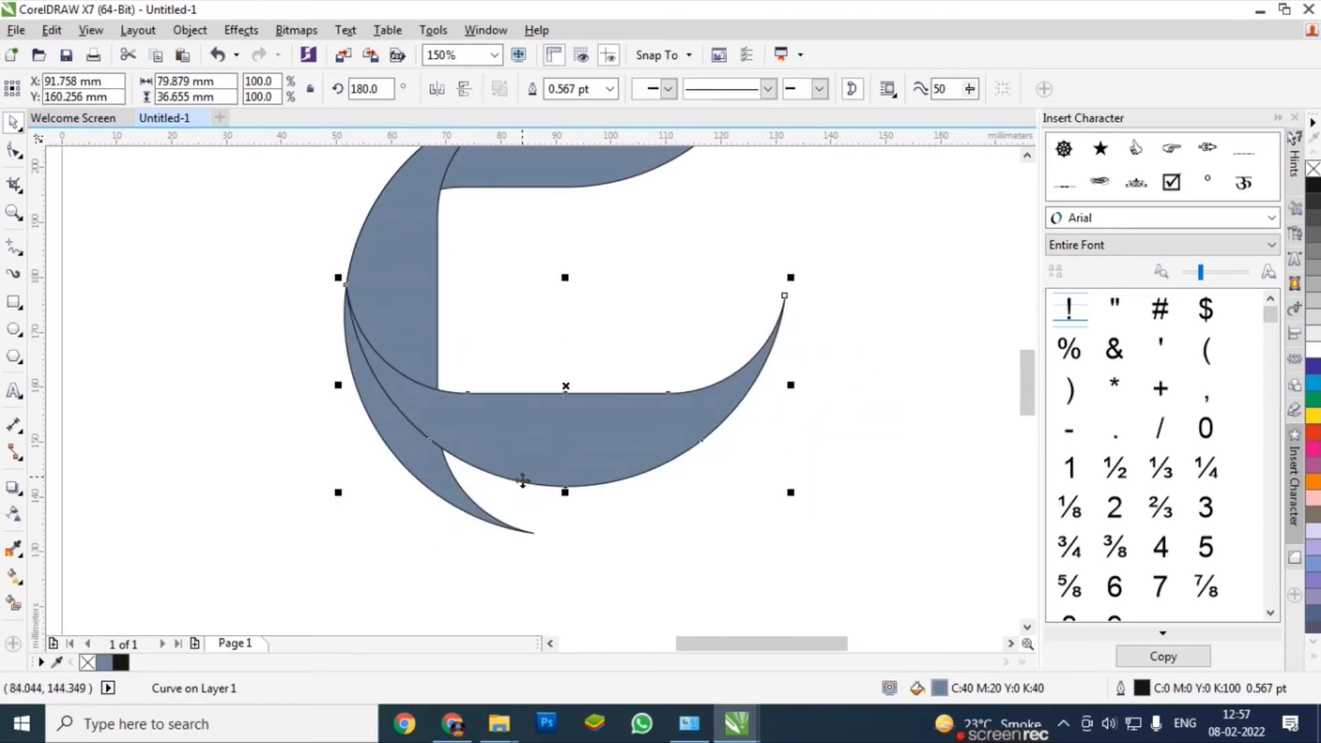
pyautogui.press('F10')
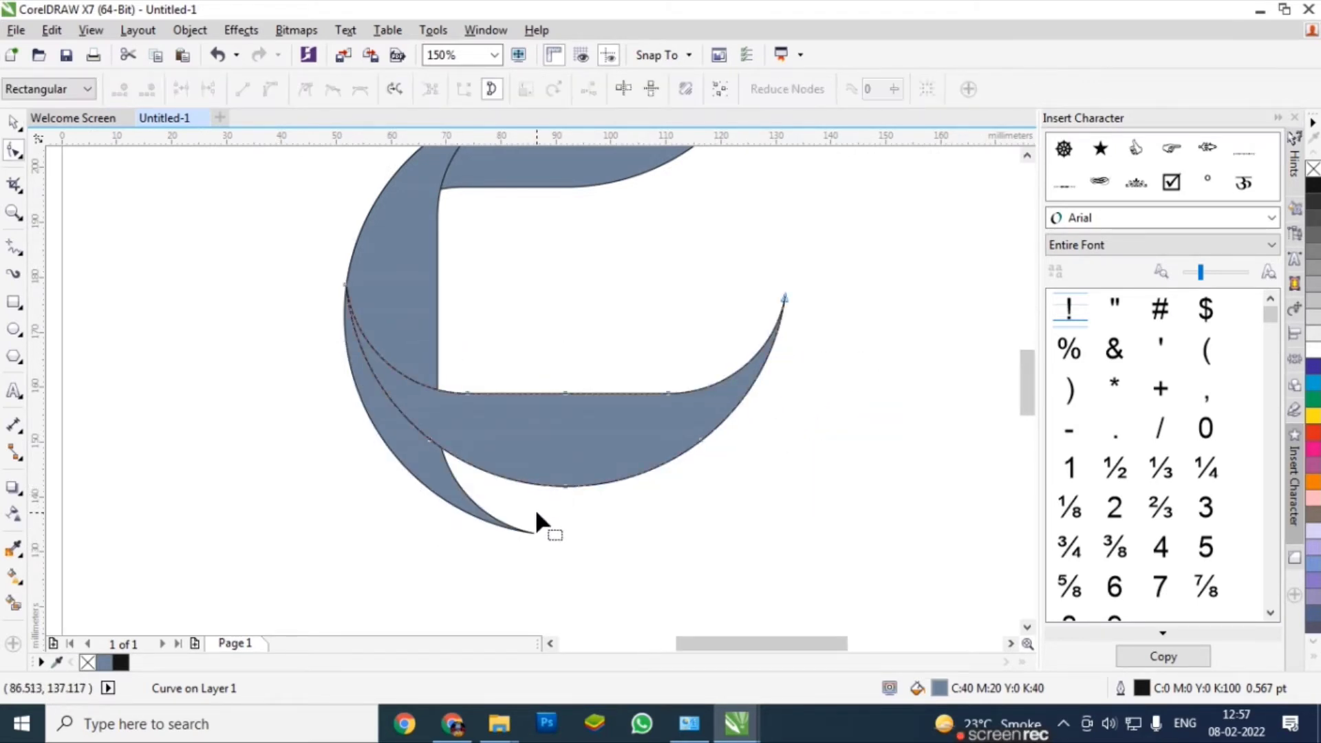
pyautogui.press('space')
pyautogui.moveTo(539, 484); pyautogui.dragTo(534, 532)
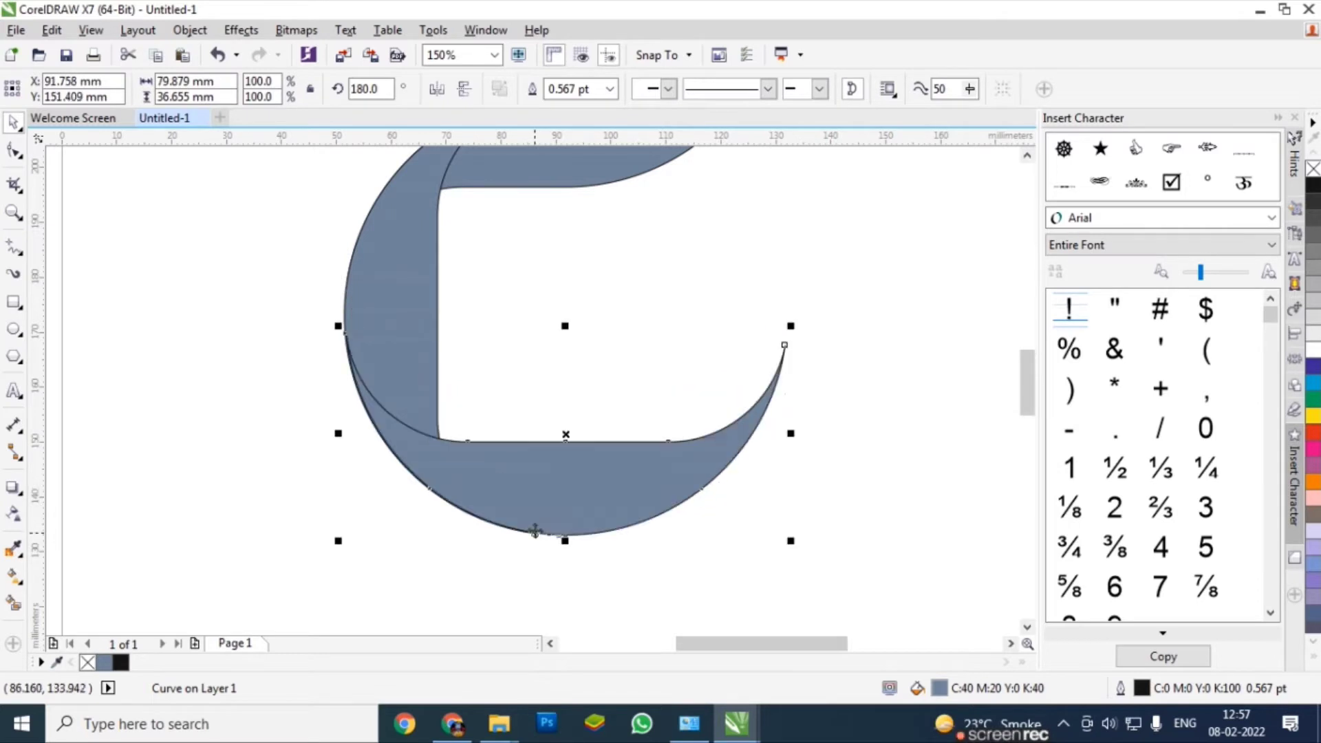
pyautogui.scroll(-1, 542, 552)
pyautogui.scroll(2, 544, 547)
pyautogui.scroll(-2, 523, 533)
# Duplicate the top S-curve at a 270-degree rotation, move the copy to the logo's right side and mirror it
pyautogui.click(488, 392)
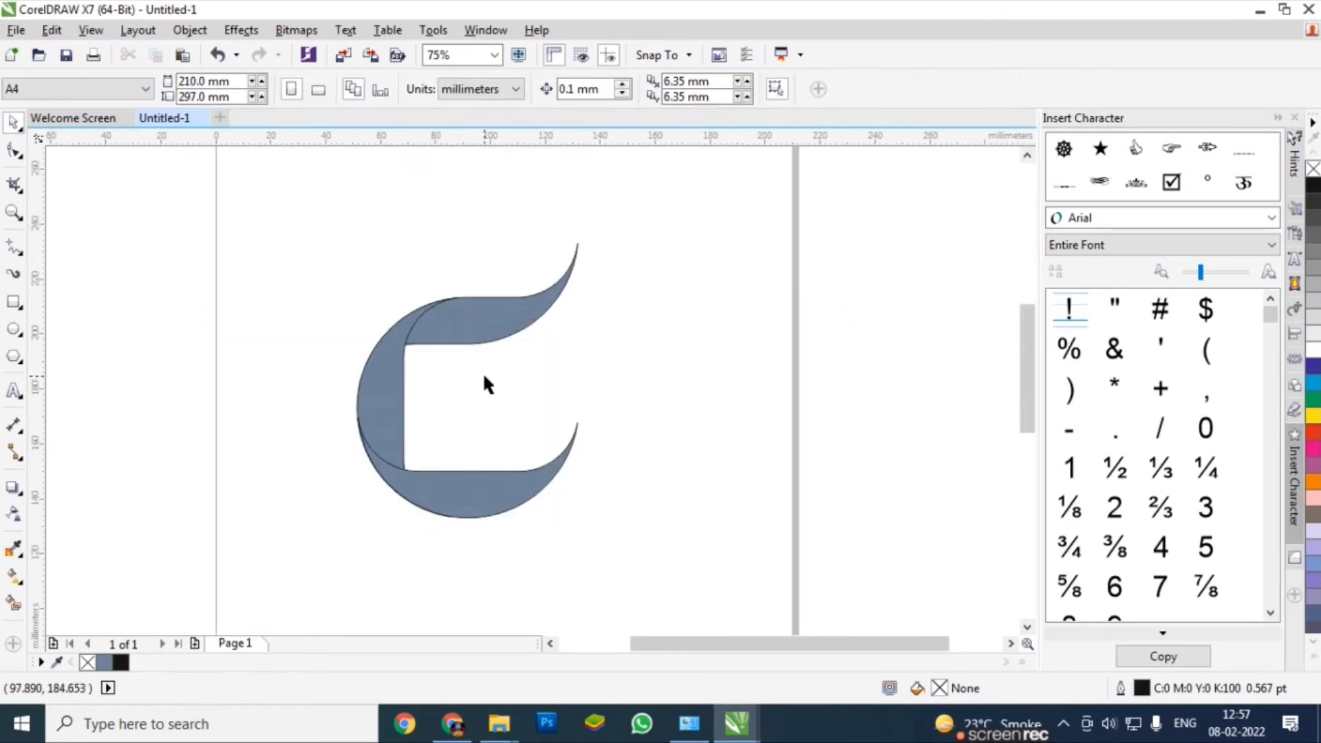
pyautogui.click(517, 332)
pyautogui.click(551, 480)
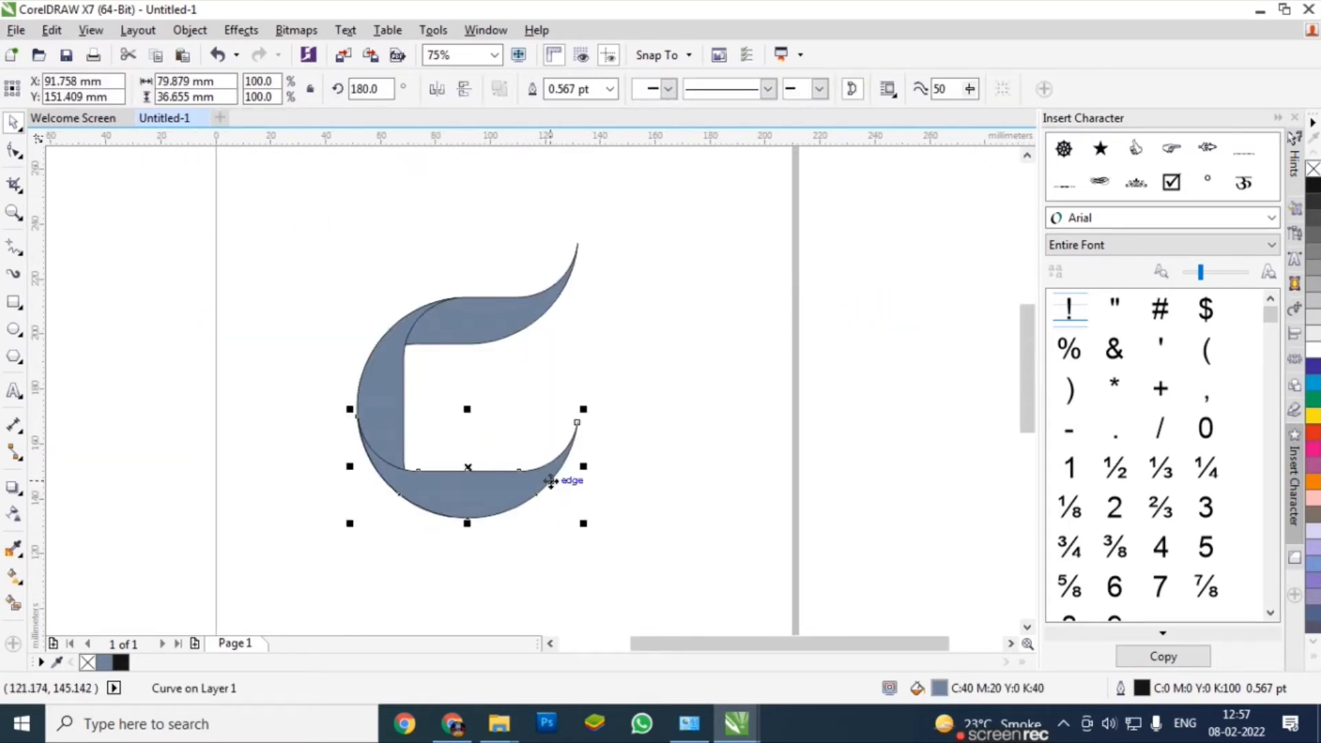
pyautogui.click(510, 314)
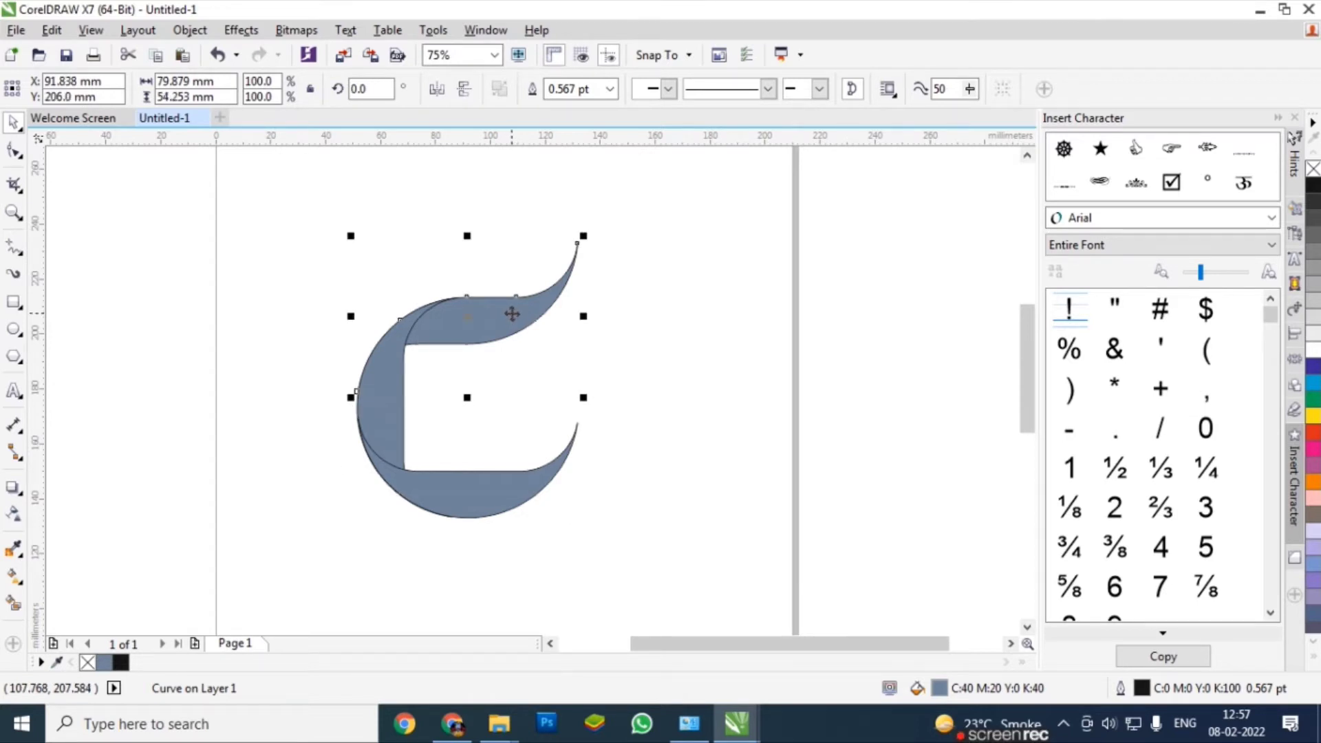
pyautogui.click(564, 285)
pyautogui.moveTo(584, 240); pyautogui.dragTo(531, 433)
pyautogui.moveTo(471, 324); pyautogui.dragTo(627, 398)
pyautogui.click(439, 93)
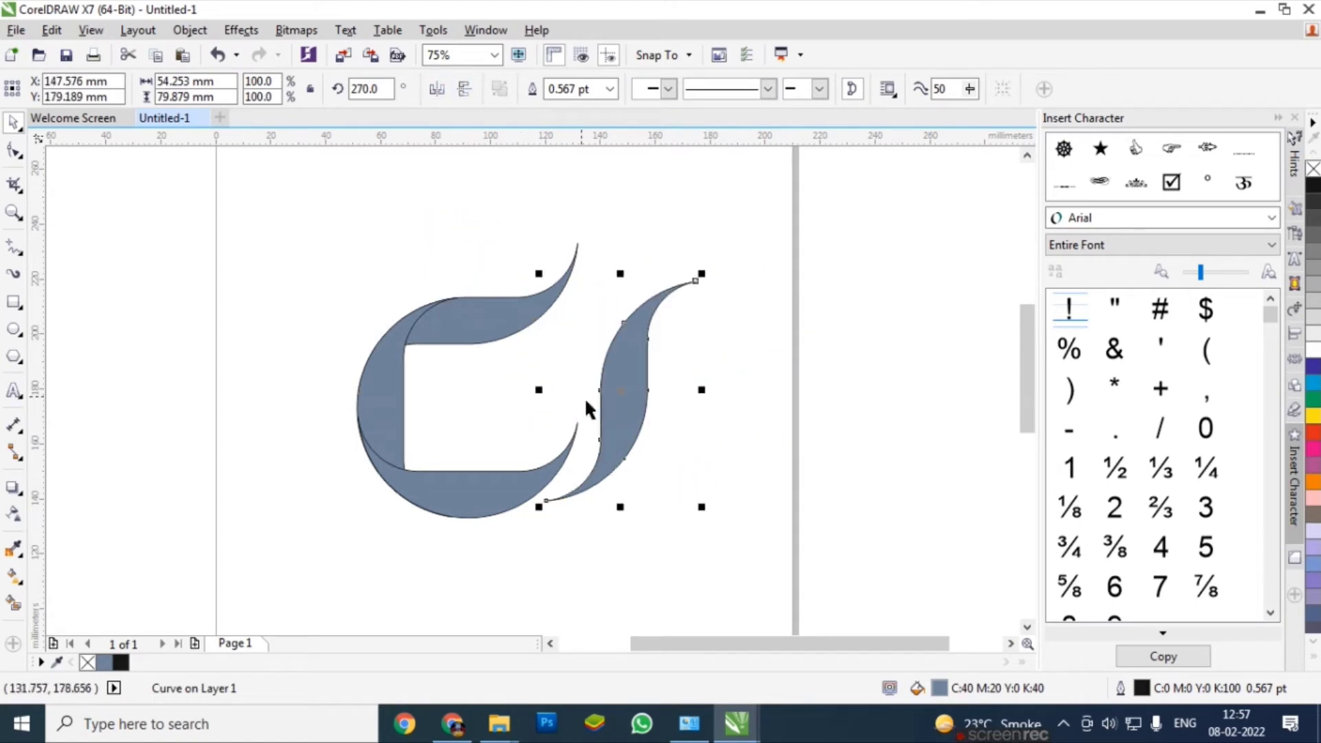
# Snap the right S-curve's lower tip to the bottom arch and shift it right to cover the arch's right end
pyautogui.moveTo(564, 503)
pyautogui.mouseDown()
pyautogui.moveTo(472, 510)
pyautogui.moveTo(557, 489)
pyautogui.mouseUp()
pyautogui.scroll(2, 557, 490)
pyautogui.moveTo(628, 334); pyautogui.dragTo(615, 388)
pyautogui.hotkey('ctrl', 'z')
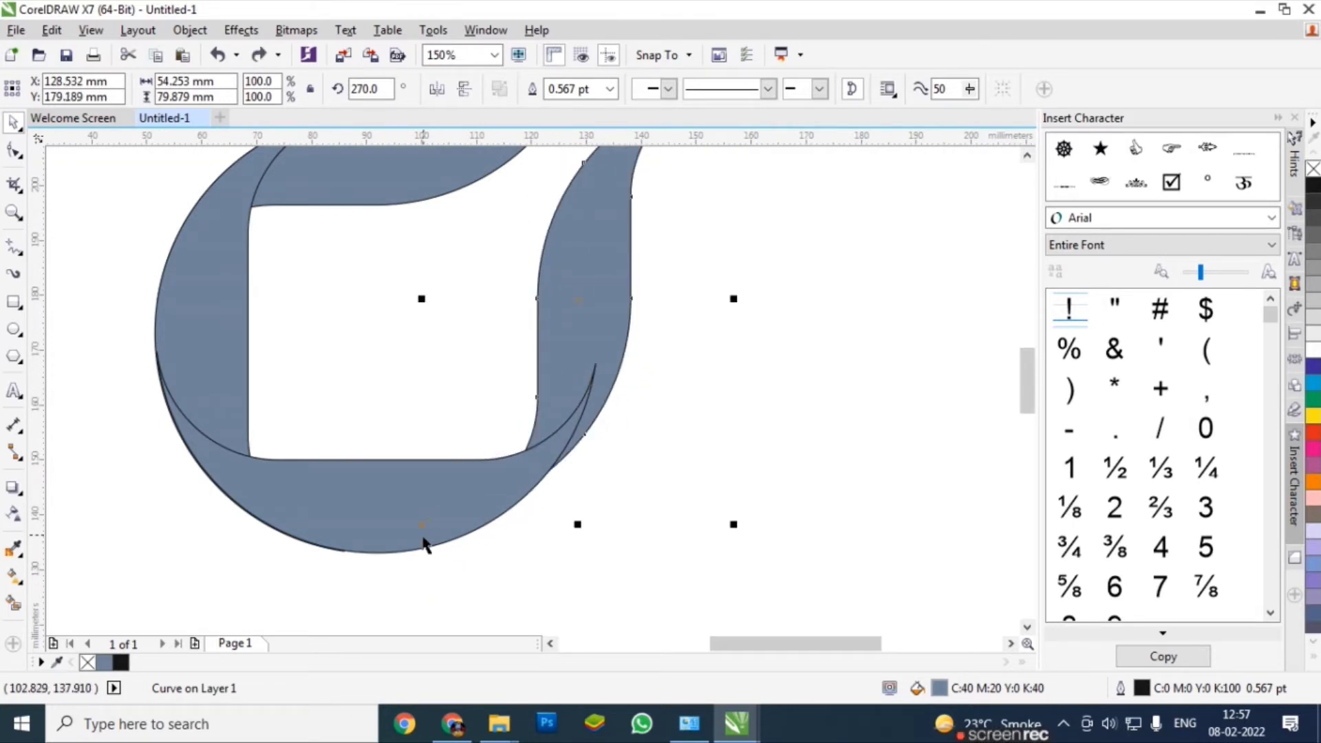
pyautogui.hotkey('ctrl', 'shift', 'z')
pyautogui.moveTo(434, 517); pyautogui.dragTo(381, 552)
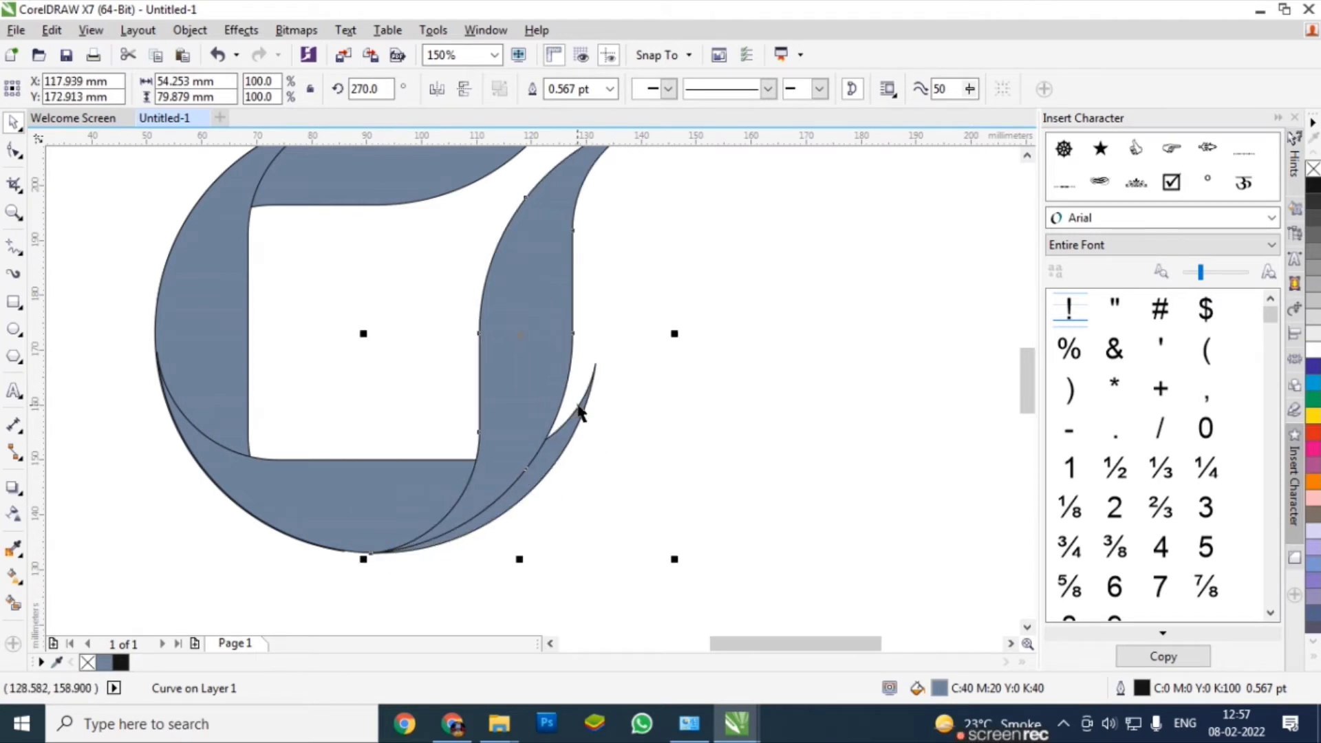
pyautogui.moveTo(569, 363); pyautogui.dragTo(592, 365)
pyautogui.scroll(-2, 600, 422)
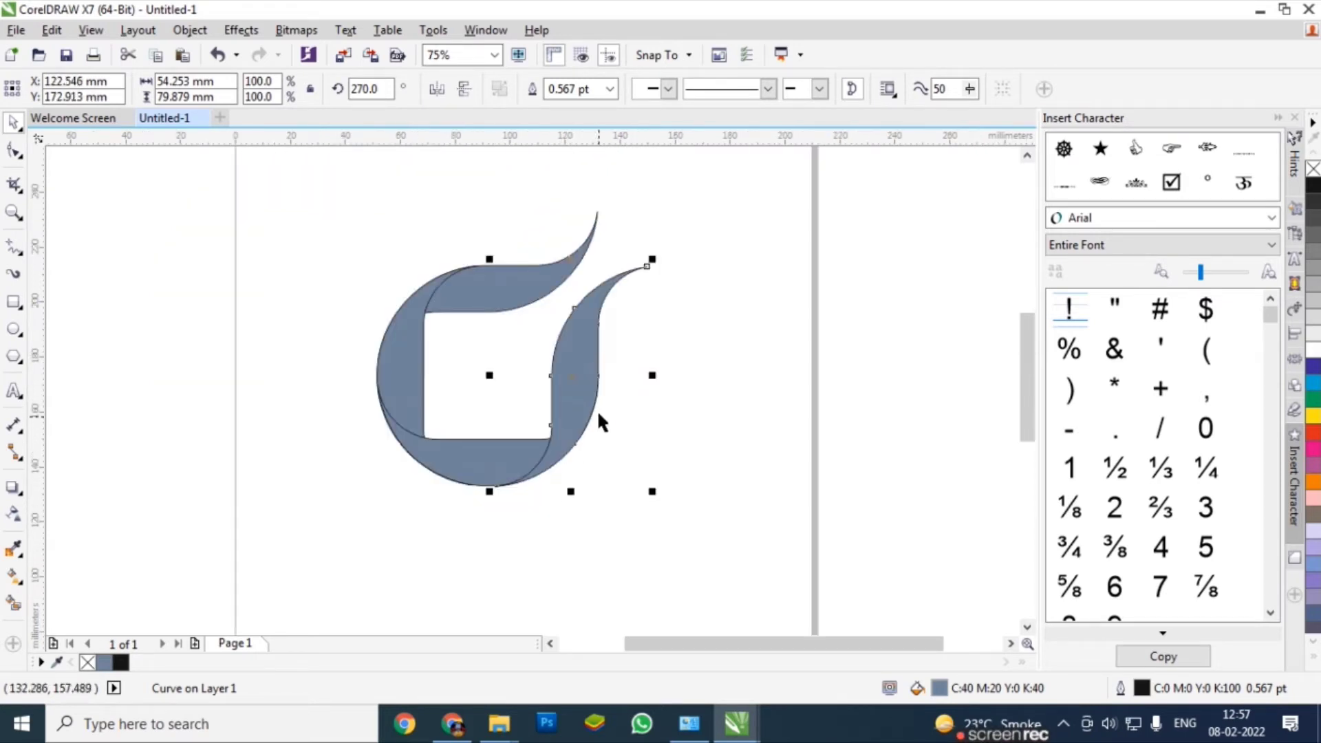
pyautogui.click(622, 358)
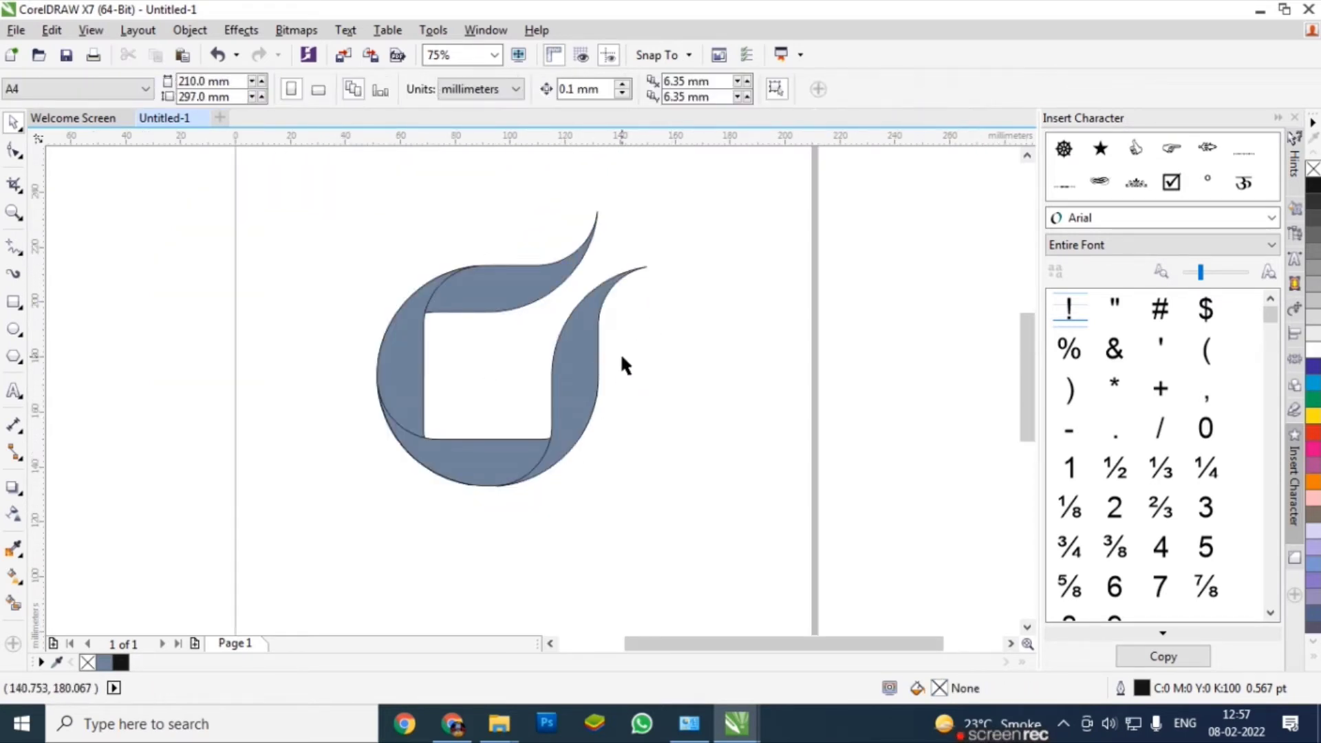
# Apply a linear fountain fill to the top S-curve with a green start colour of C65 M0 Y100 K0
pyautogui.click(564, 417)
pyautogui.click(498, 366)
pyautogui.click(498, 299)
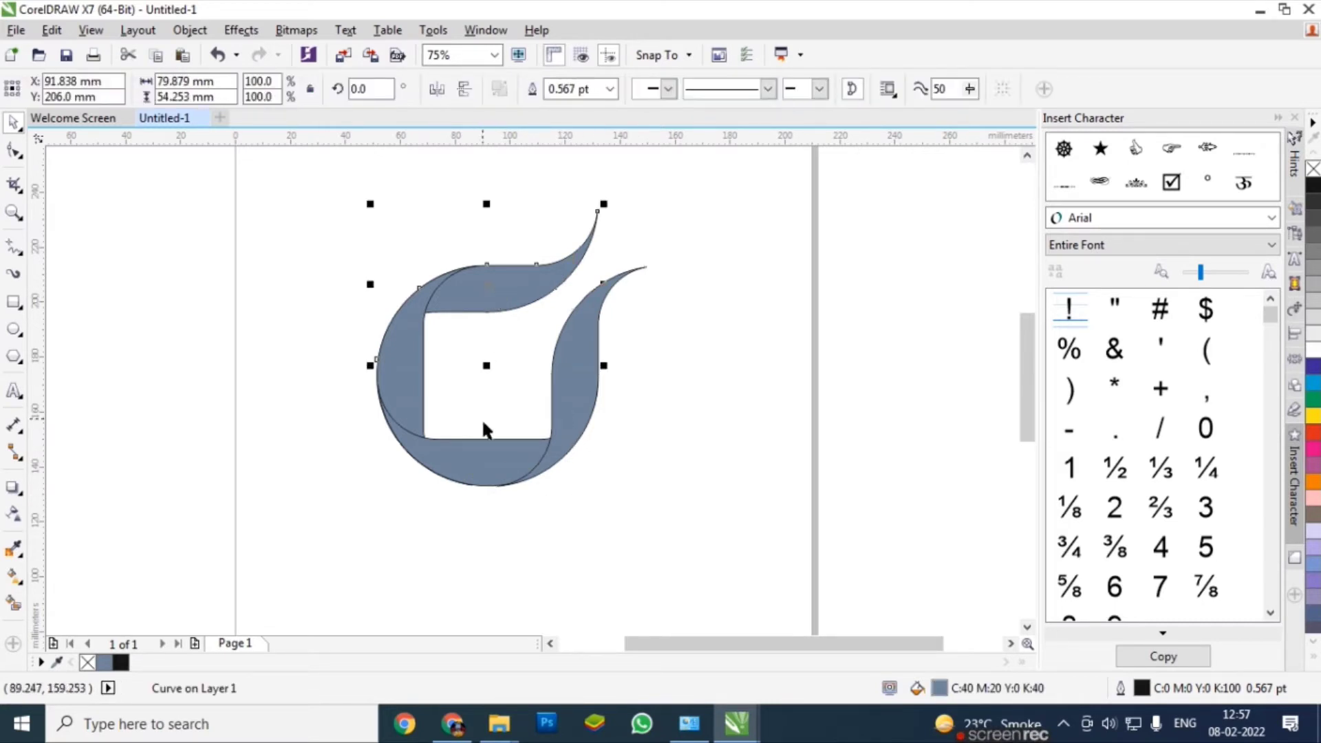
pyautogui.press('F11')
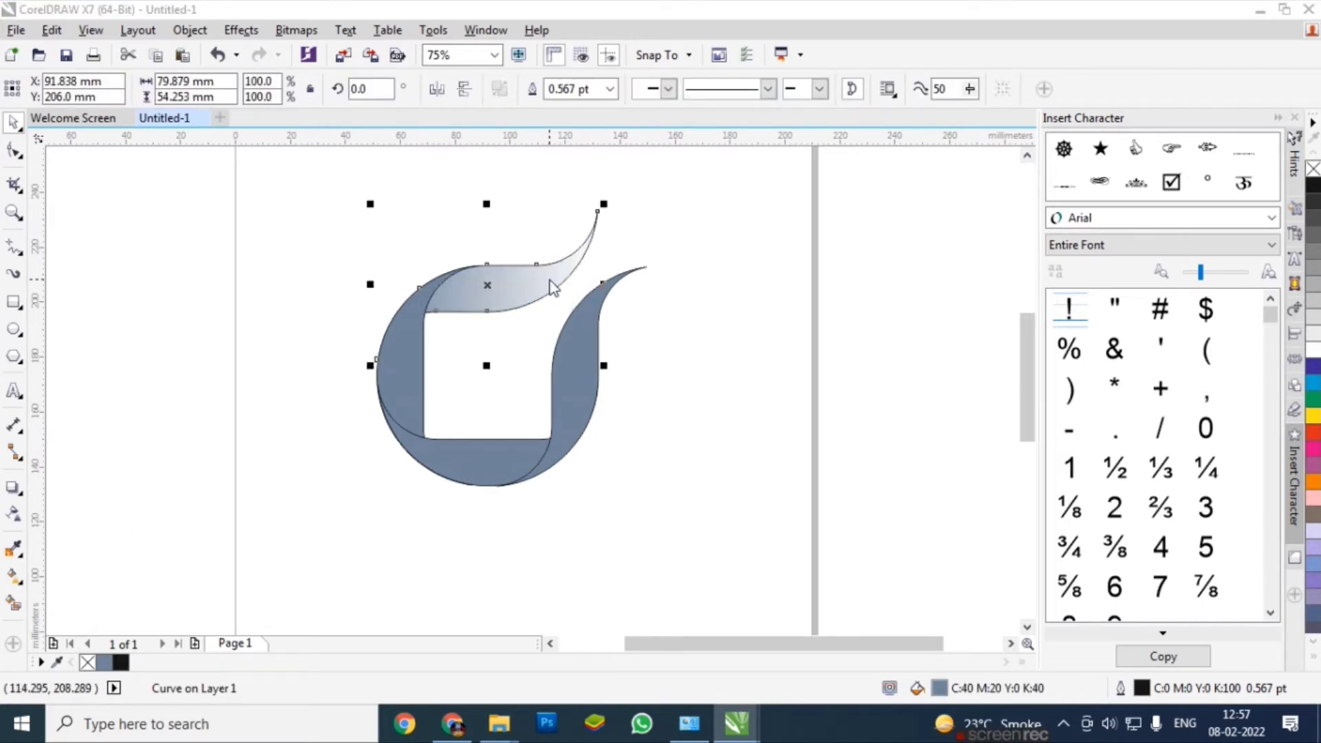
pyautogui.moveTo(682, 296); pyautogui.dragTo(828, 269)
pyautogui.click(675, 484)
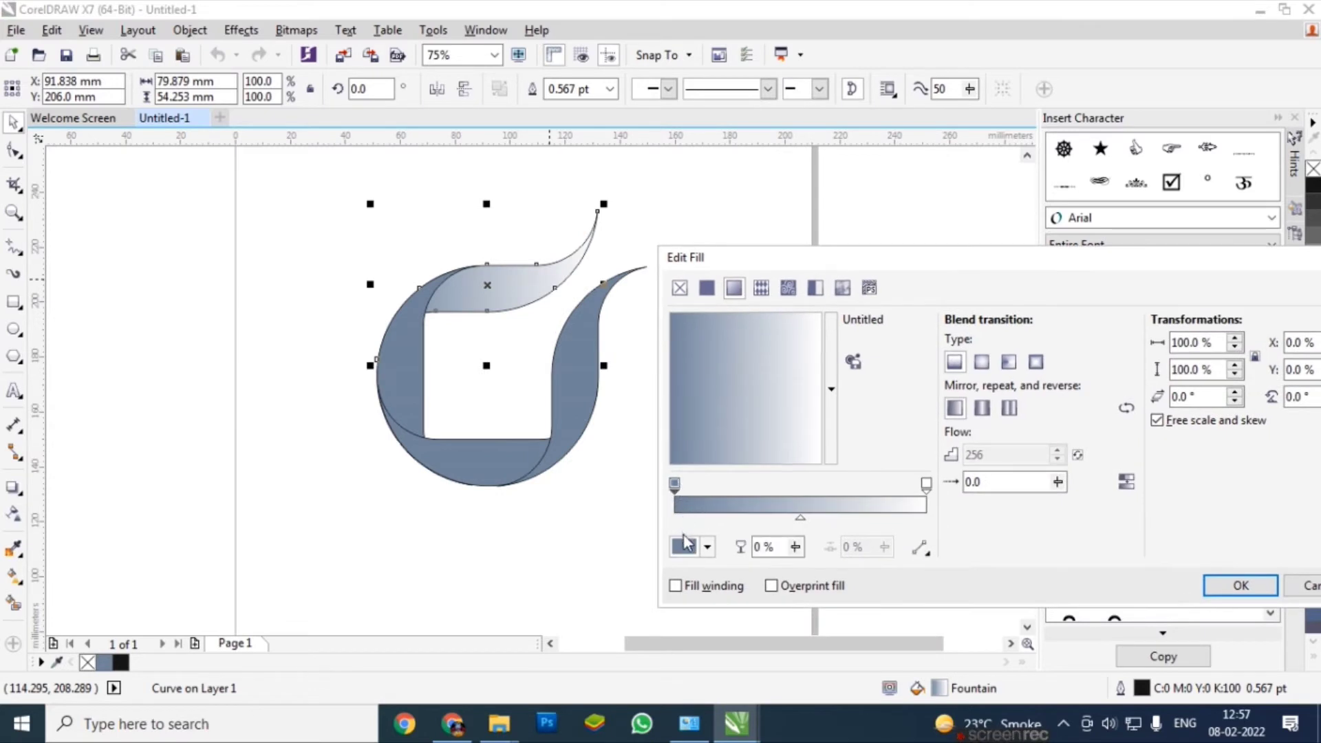
pyautogui.click(706, 547)
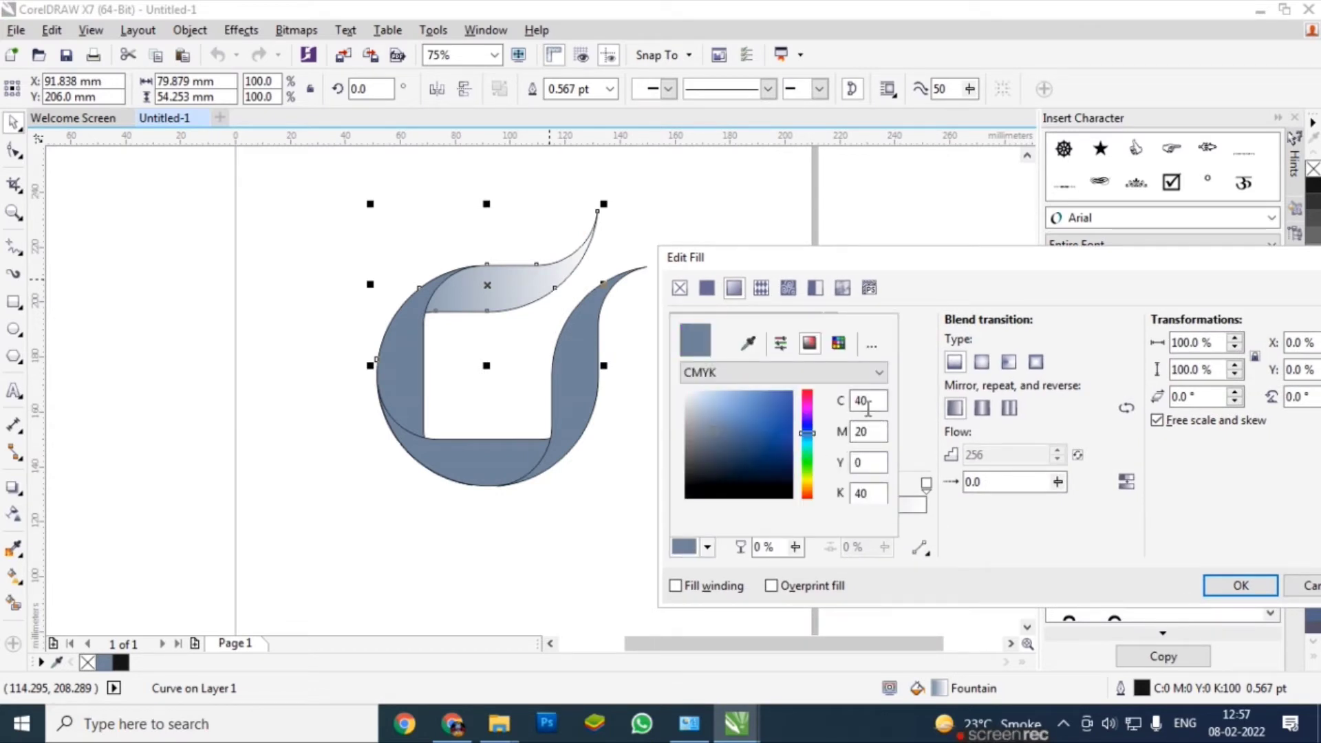
pyautogui.moveTo(809, 451); pyautogui.dragTo(809, 461)
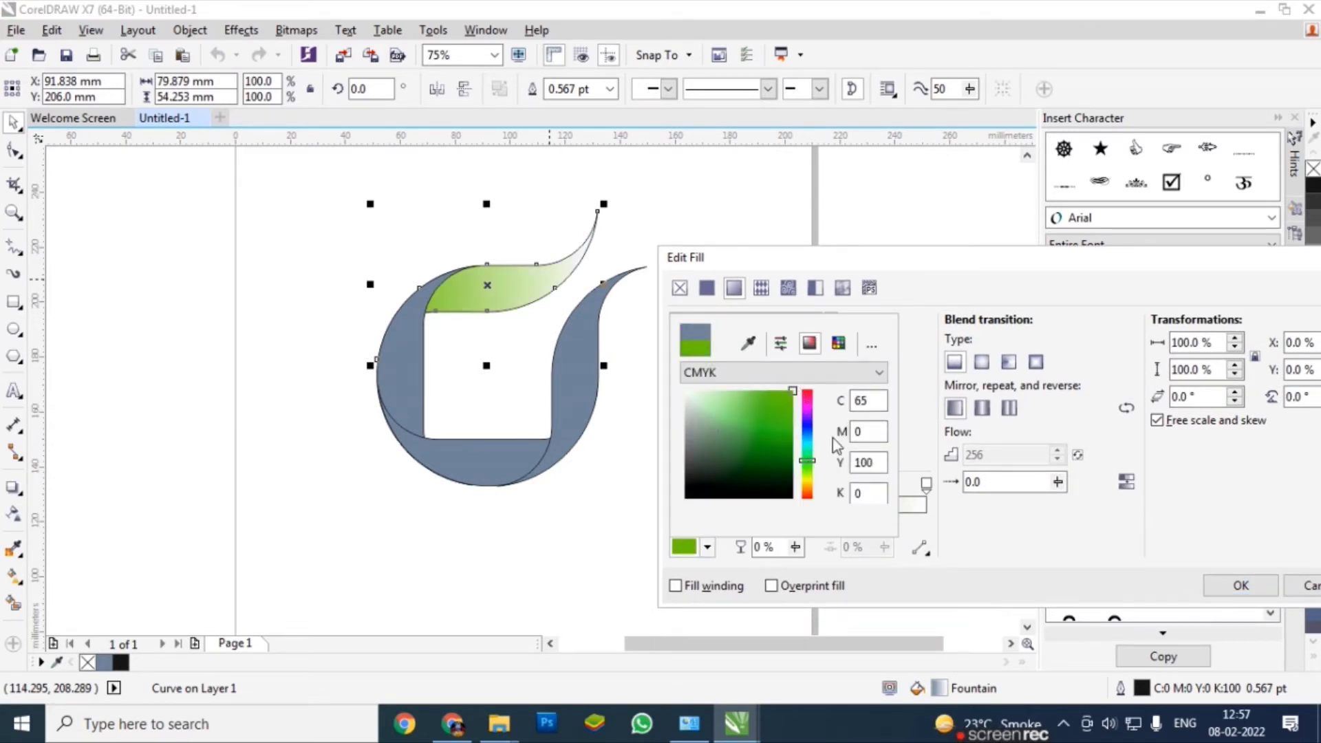
# Set the fountain fill's end colour to light blue and apply the fill
pyautogui.click(925, 489)
pyautogui.click(706, 546)
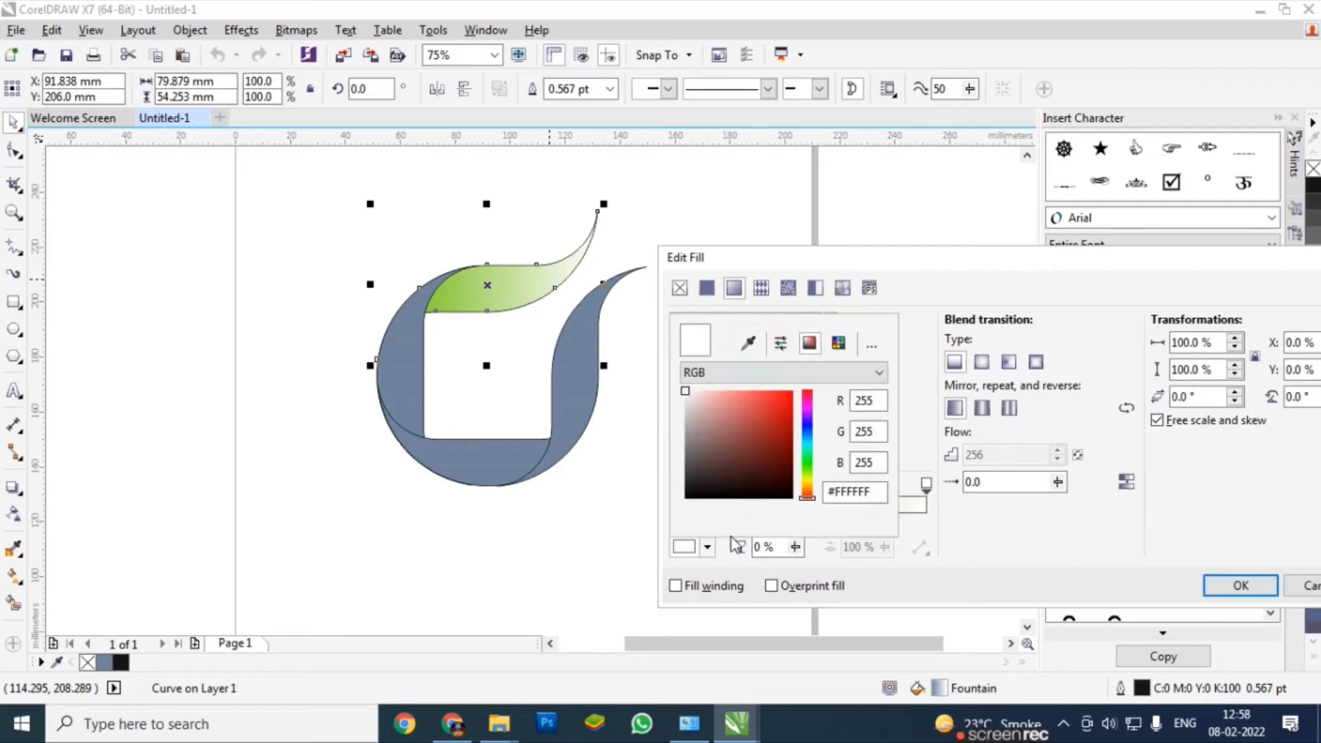
pyautogui.click(806, 438)
pyautogui.click(808, 382)
pyautogui.click(785, 393)
pyautogui.click(776, 400)
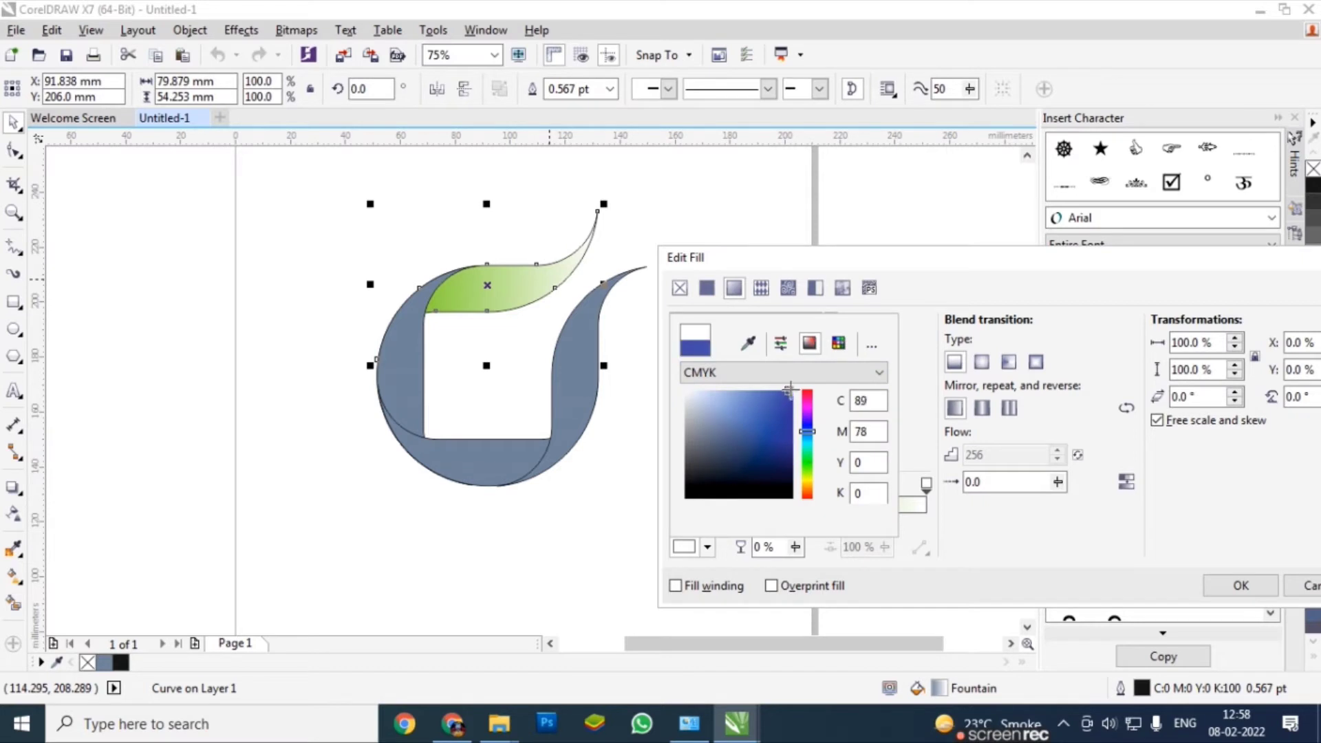
pyautogui.moveTo(776, 401); pyautogui.dragTo(792, 391)
pyautogui.click(802, 434)
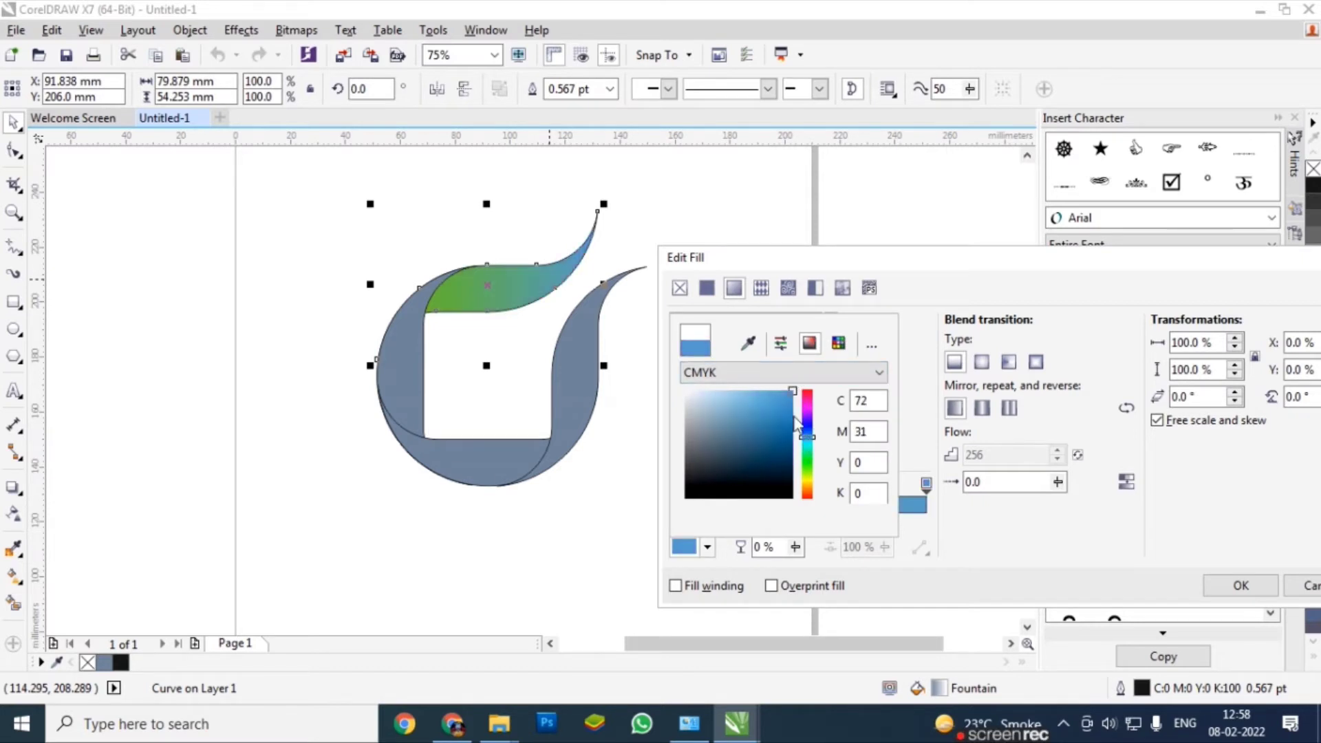
pyautogui.click(773, 390)
pyautogui.click(983, 505)
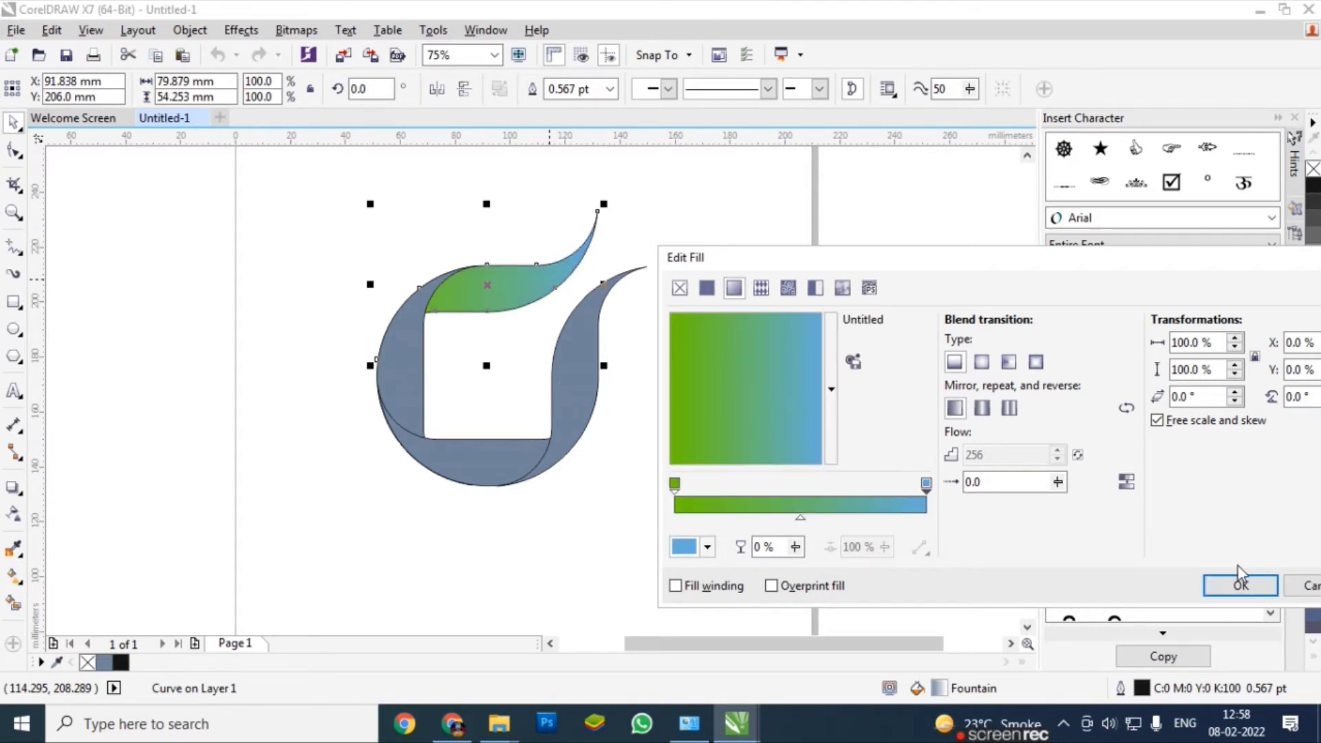
pyautogui.click(1239, 579)
# Remove the outlines from all shapes of the logo
pyautogui.click(750, 231)
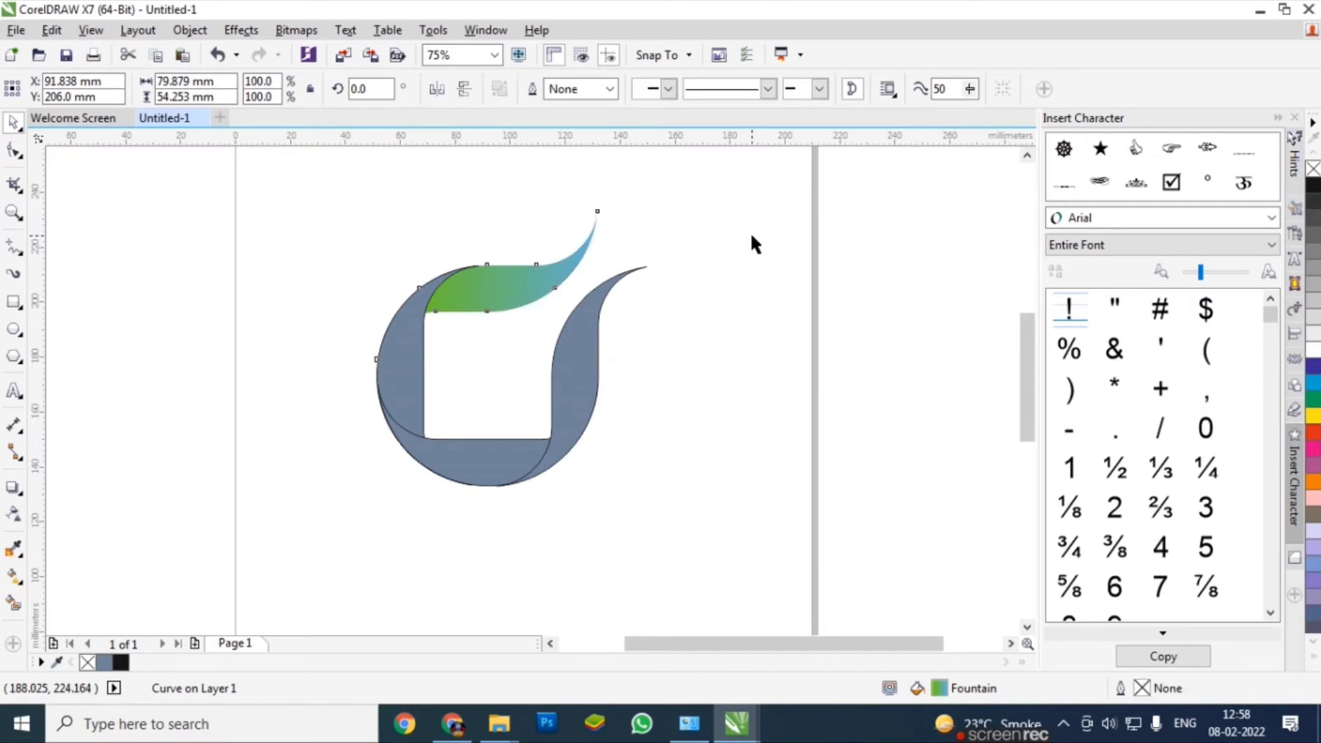
pyautogui.moveTo(742, 208); pyautogui.dragTo(291, 547)
# Copy the green-to-blue fill from the top S-curve to the vertical arch on the left
pyautogui.click(481, 298)
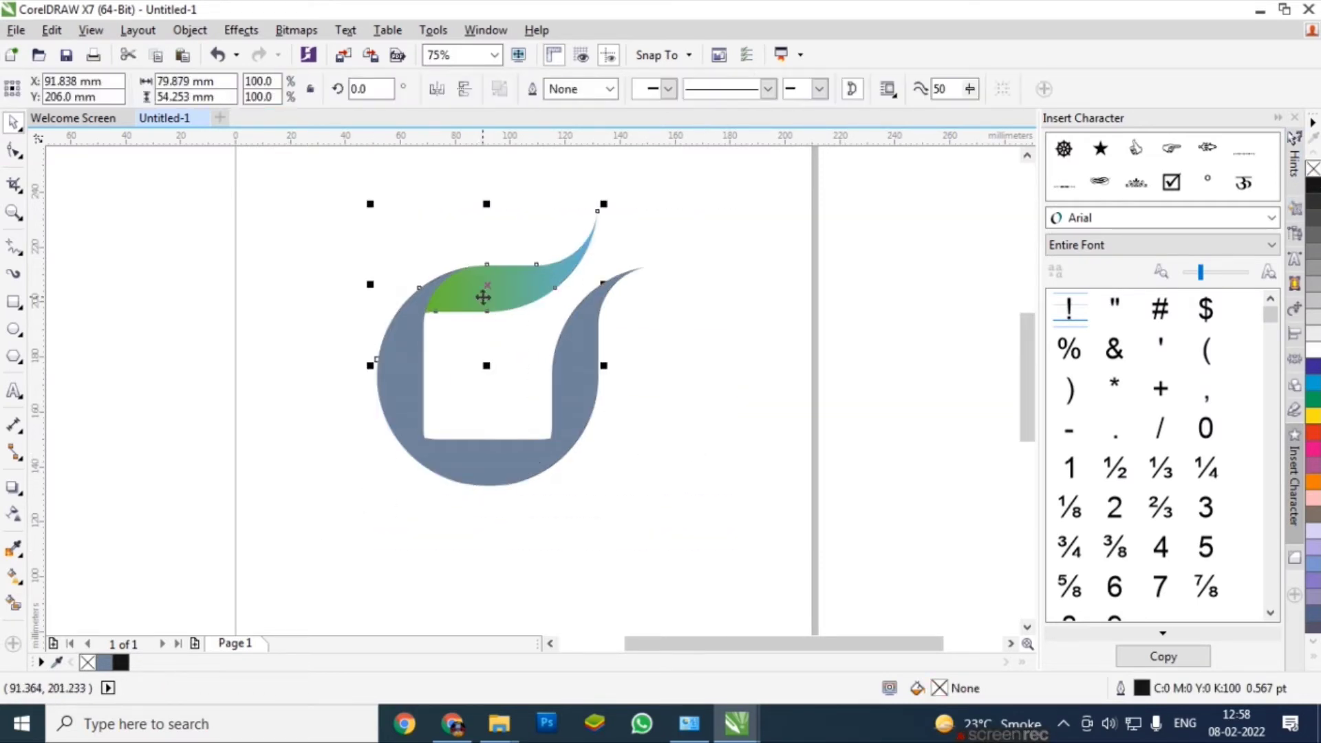
pyautogui.scroll(2, 484, 298)
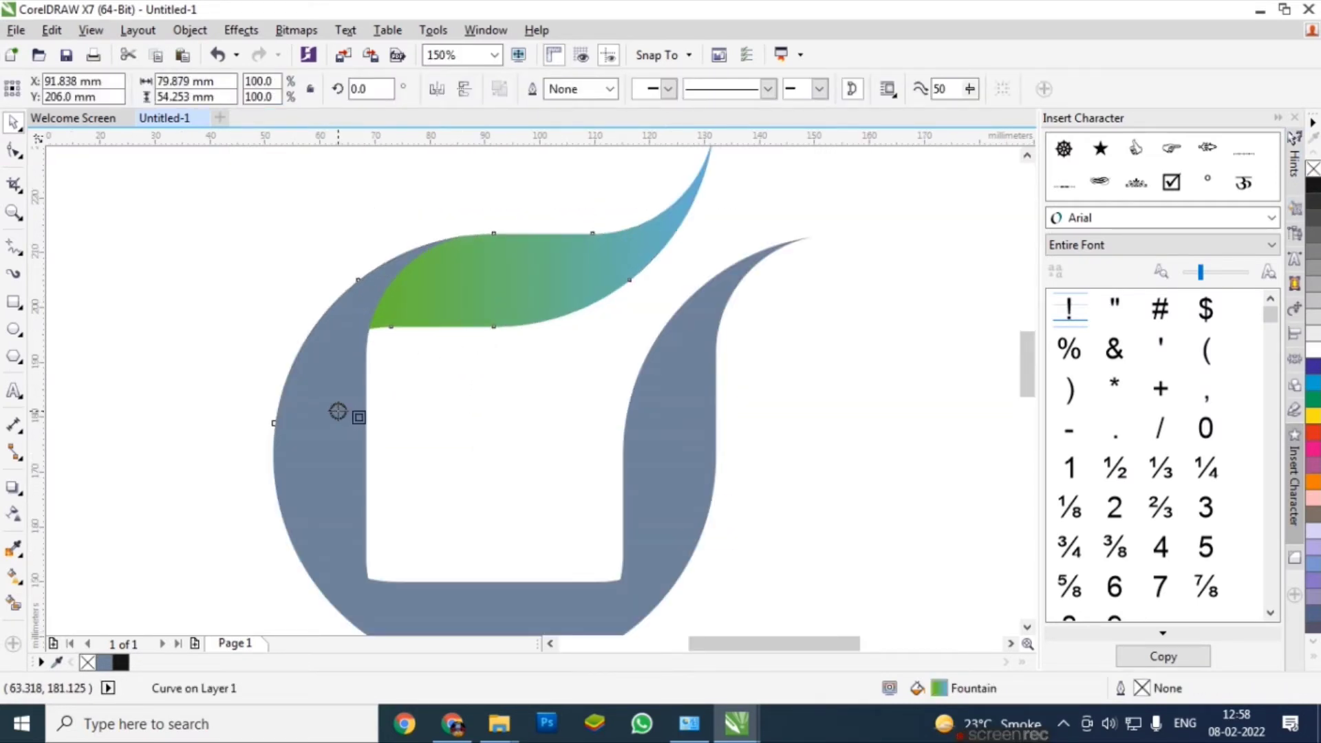
pyautogui.rightClick(337, 411)
pyautogui.click(406, 474)
# Copy the green-to-blue fountain fill to the bottom arch and the right S-curve
pyautogui.scroll(-1, 413, 318)
pyautogui.click(408, 458)
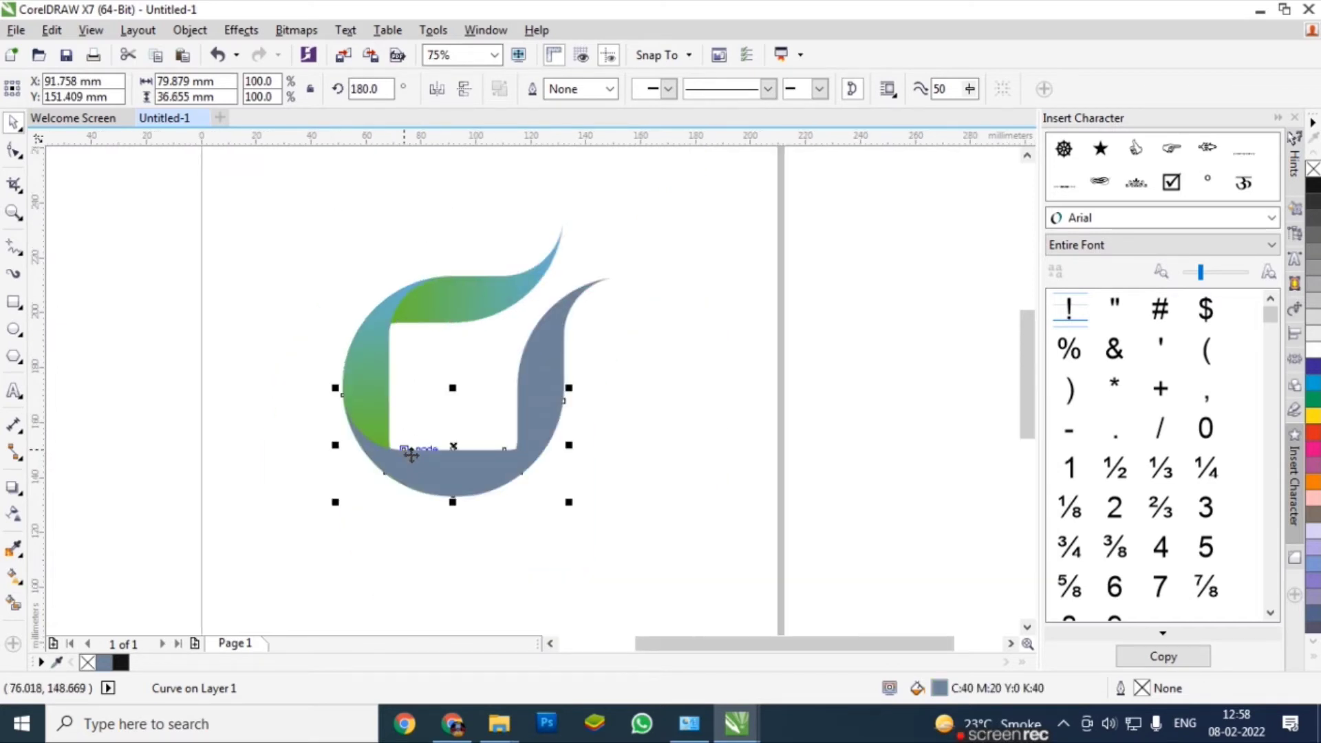
pyautogui.hotkey('ctrl', 'r')
pyautogui.click(545, 407)
pyautogui.hotkey('ctrl', 'r')
pyautogui.click(629, 415)
# Duplicate the top S-curve, fill the copy with black and align it centred over the original
pyautogui.click(420, 305)
pyautogui.scroll(1, 420, 305)
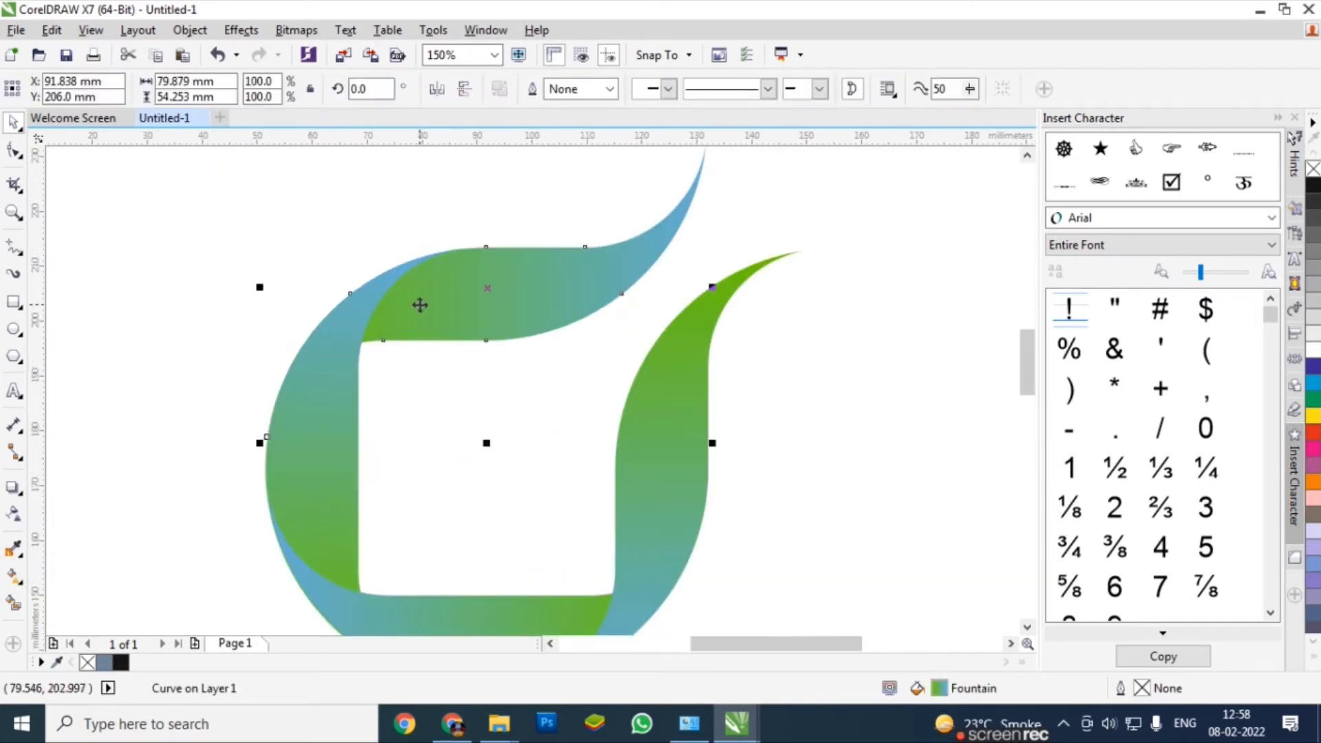
pyautogui.moveTo(438, 296); pyautogui.dragTo(538, 247)
pyautogui.rightClick(538, 247)
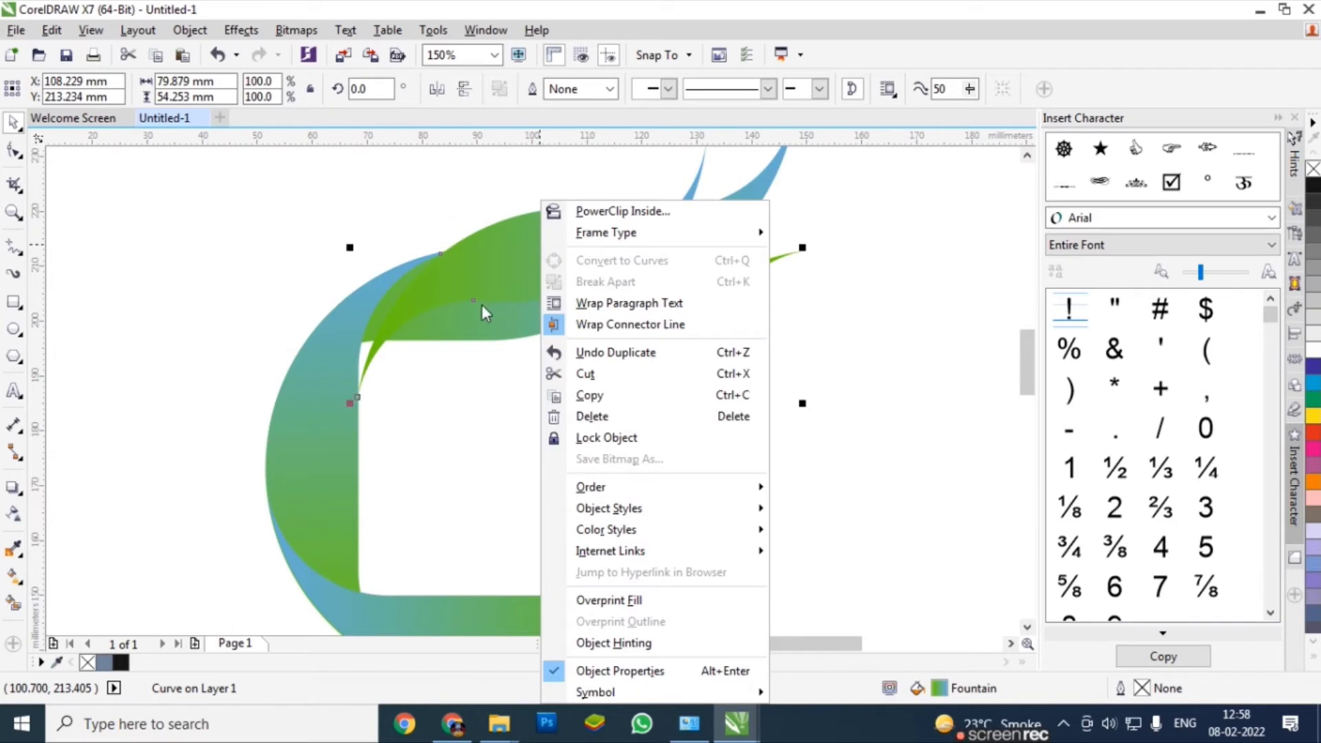
pyautogui.click(482, 305)
pyautogui.click(1313, 185)
pyautogui.keyDown('shift'); pyautogui.click(486, 328); pyautogui.keyUp('shift')
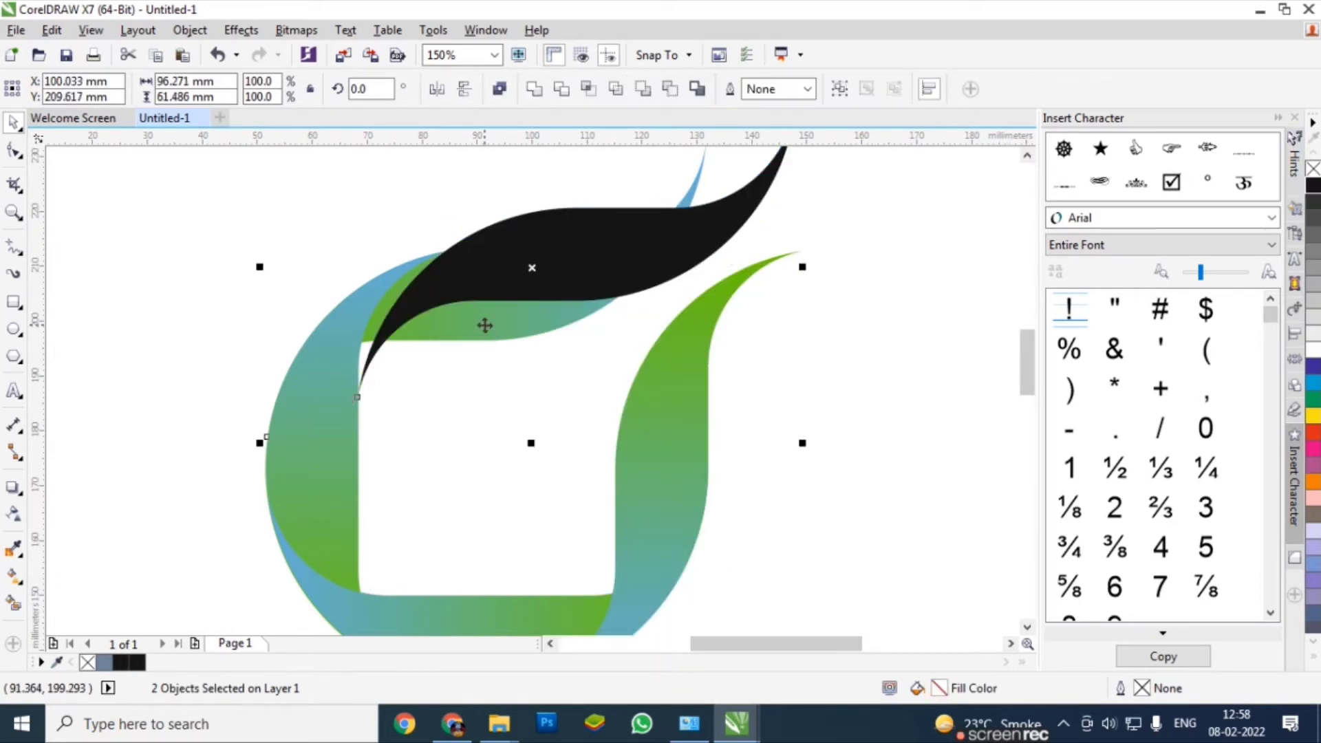
pyautogui.press('c')
pyautogui.press('e')
pyautogui.click(550, 302)
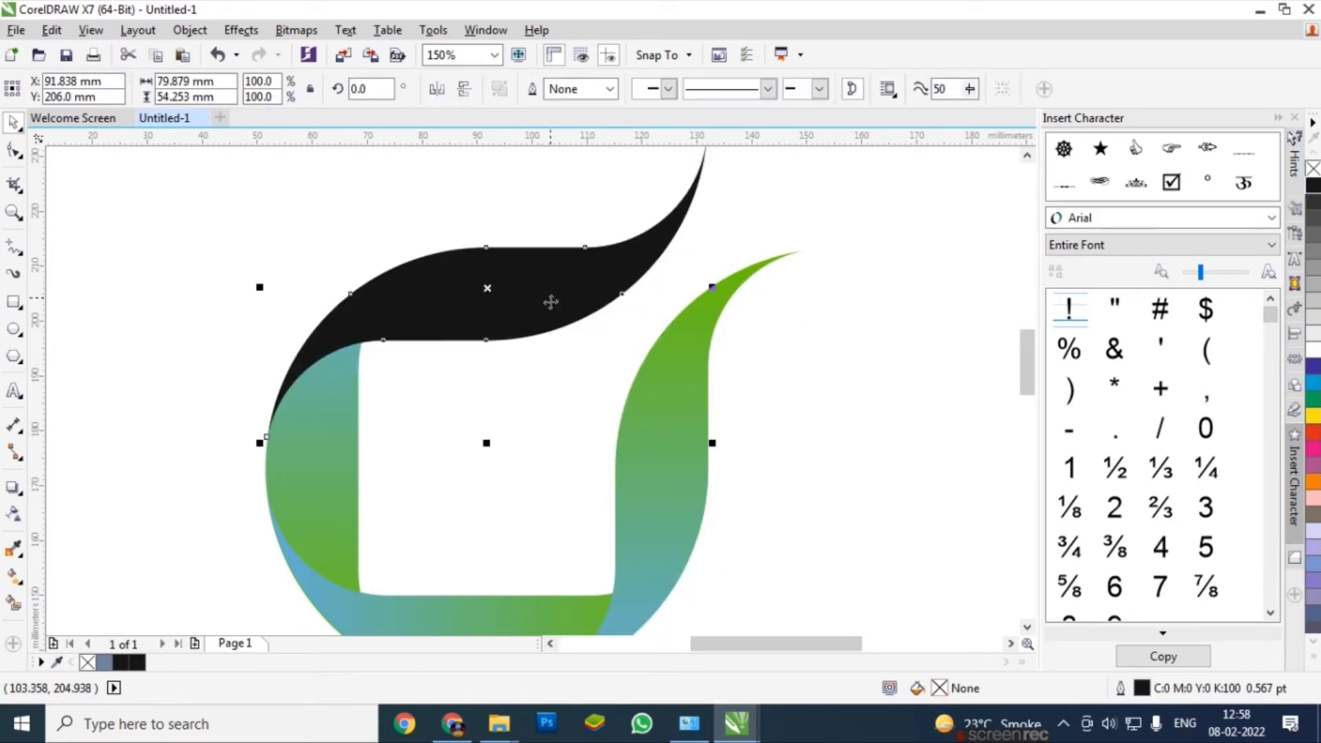
# Fade the black copy with a linear transparency from opaque at the left overlap to clear rightward, and place it behind the left arch
pyautogui.click(13, 514)
pyautogui.moveTo(315, 316); pyautogui.dragTo(503, 315)
pyautogui.moveTo(315, 316); pyautogui.dragTo(328, 314)
pyautogui.moveTo(502, 314); pyautogui.dragTo(458, 314)
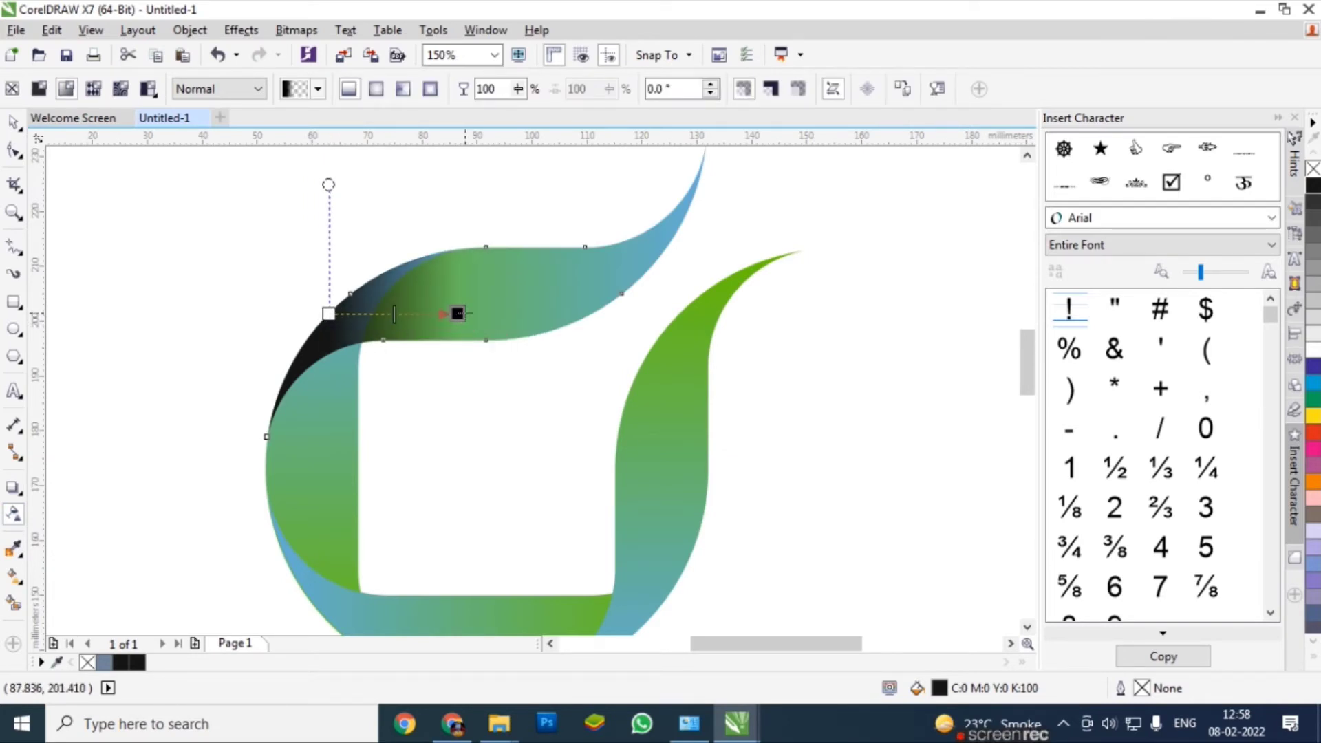
pyautogui.press('space')
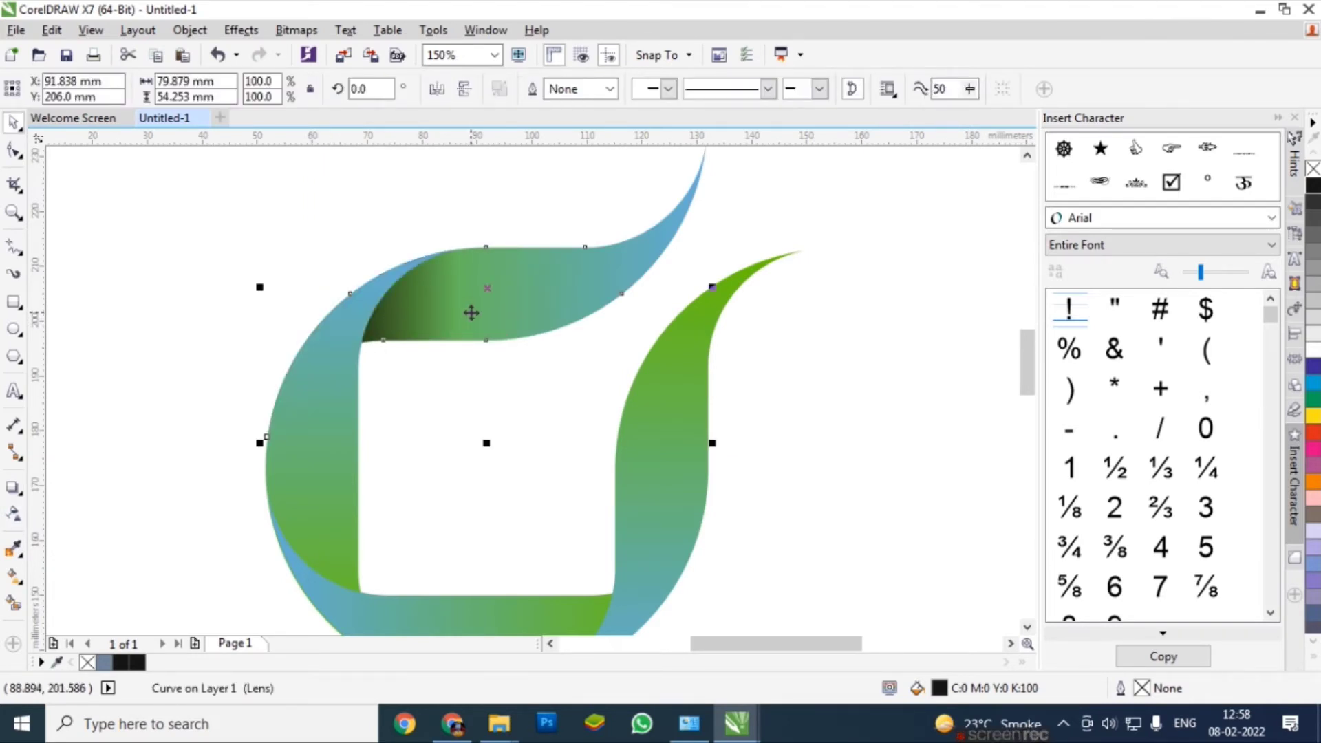
# Duplicate the left vertical arch a little to the right and fill the copy with black
pyautogui.scroll(-2, 471, 313)
pyautogui.scroll(2, 426, 378)
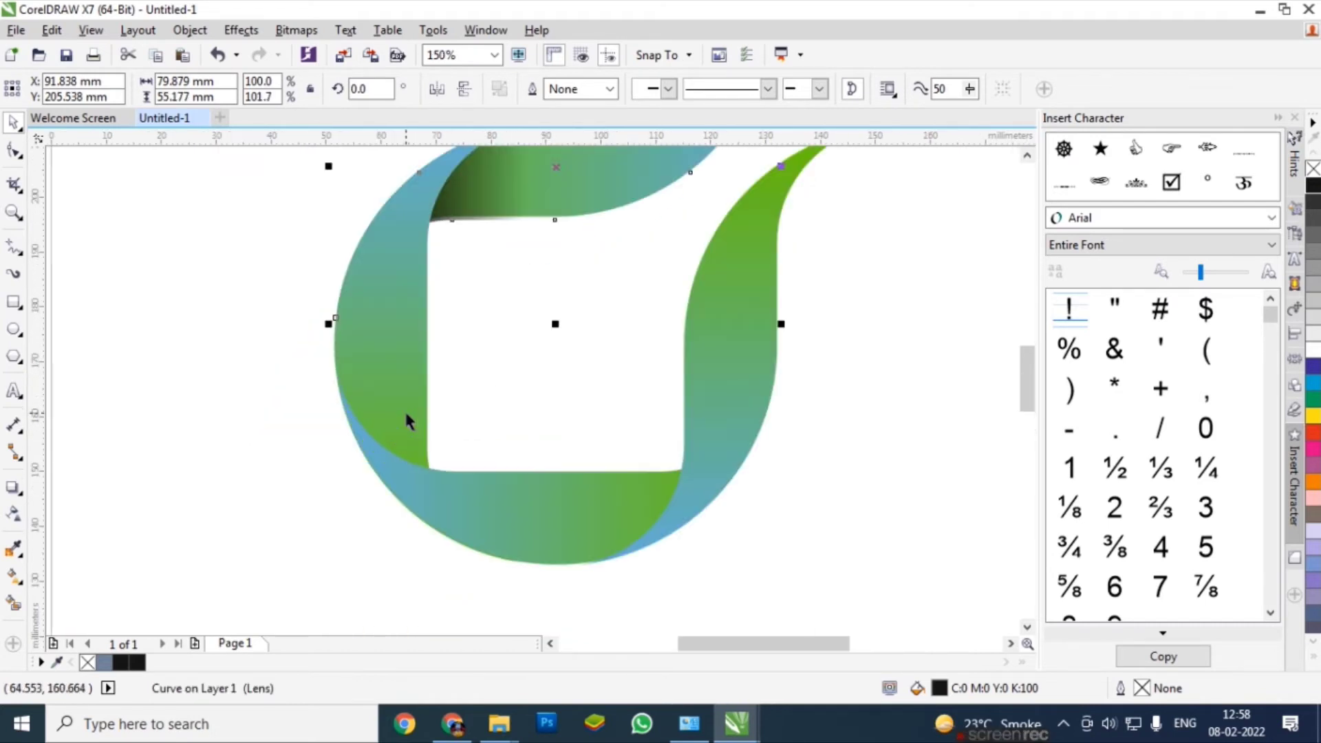
pyautogui.click(410, 359)
pyautogui.click(468, 363)
pyautogui.moveTo(468, 362); pyautogui.dragTo(472, 363)
pyautogui.rightClick(472, 362)
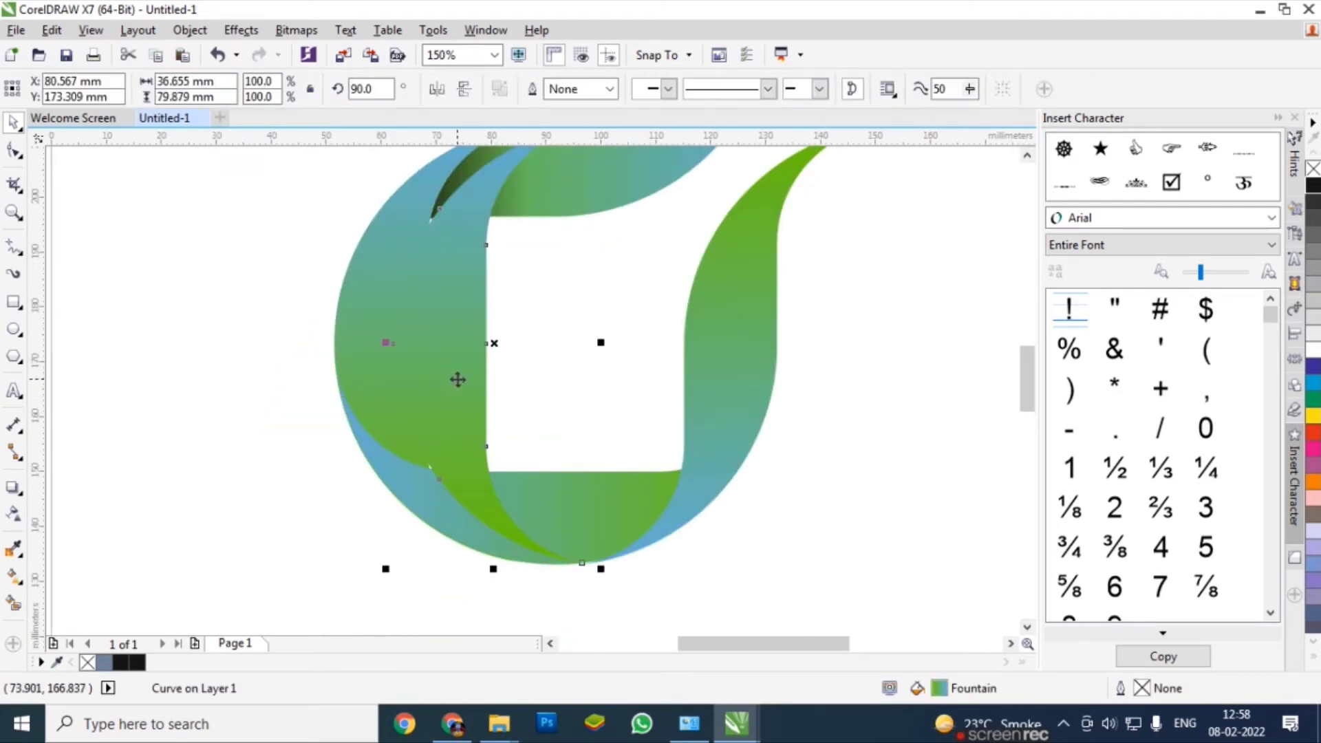
pyautogui.click(1312, 186)
# Apply an upward-fading linear transparency to the black arch copy and align it centred over the left arch
pyautogui.click(13, 514)
pyautogui.moveTo(491, 545); pyautogui.dragTo(491, 404)
pyautogui.press('space')
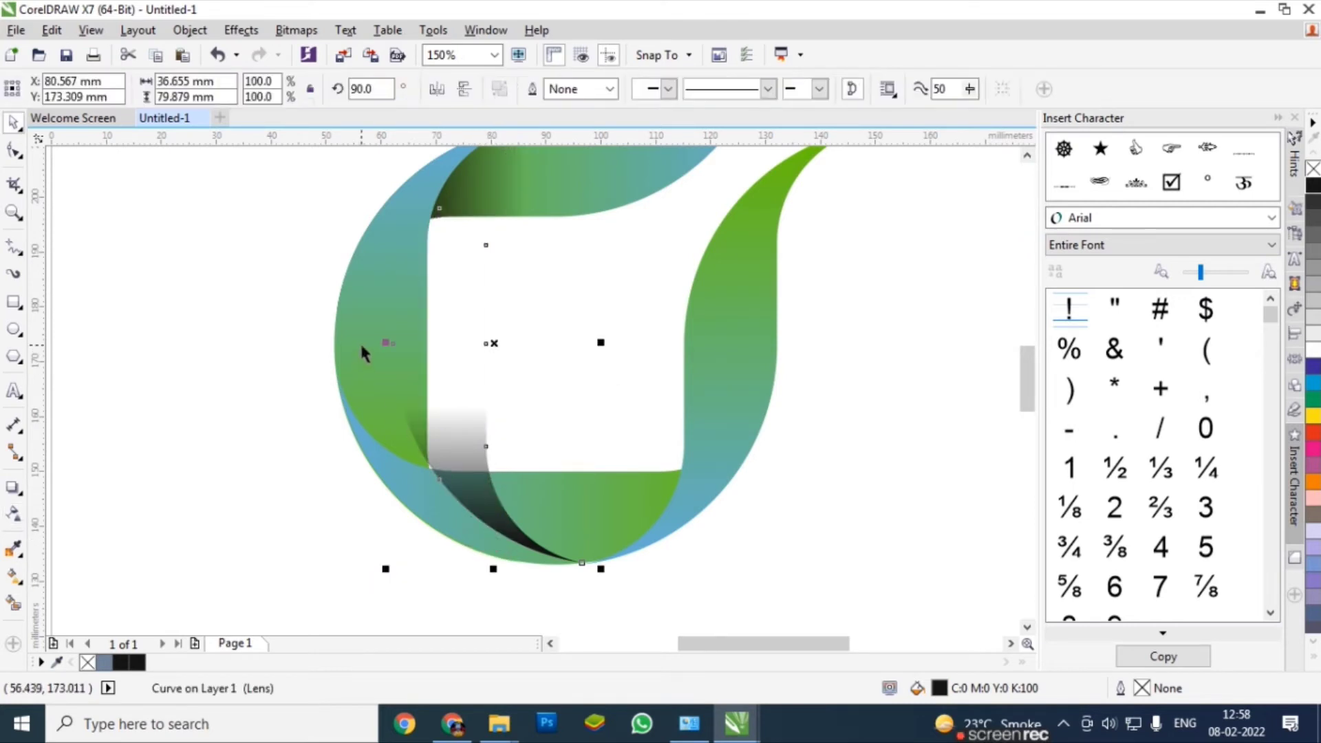
pyautogui.keyDown('shift'); pyautogui.click(359, 342); pyautogui.keyUp('shift')
pyautogui.press('c')
pyautogui.press('Escape')
# Bring the bottom arch to the front so it covers the lower end of the left shadow
pyautogui.click(511, 502)
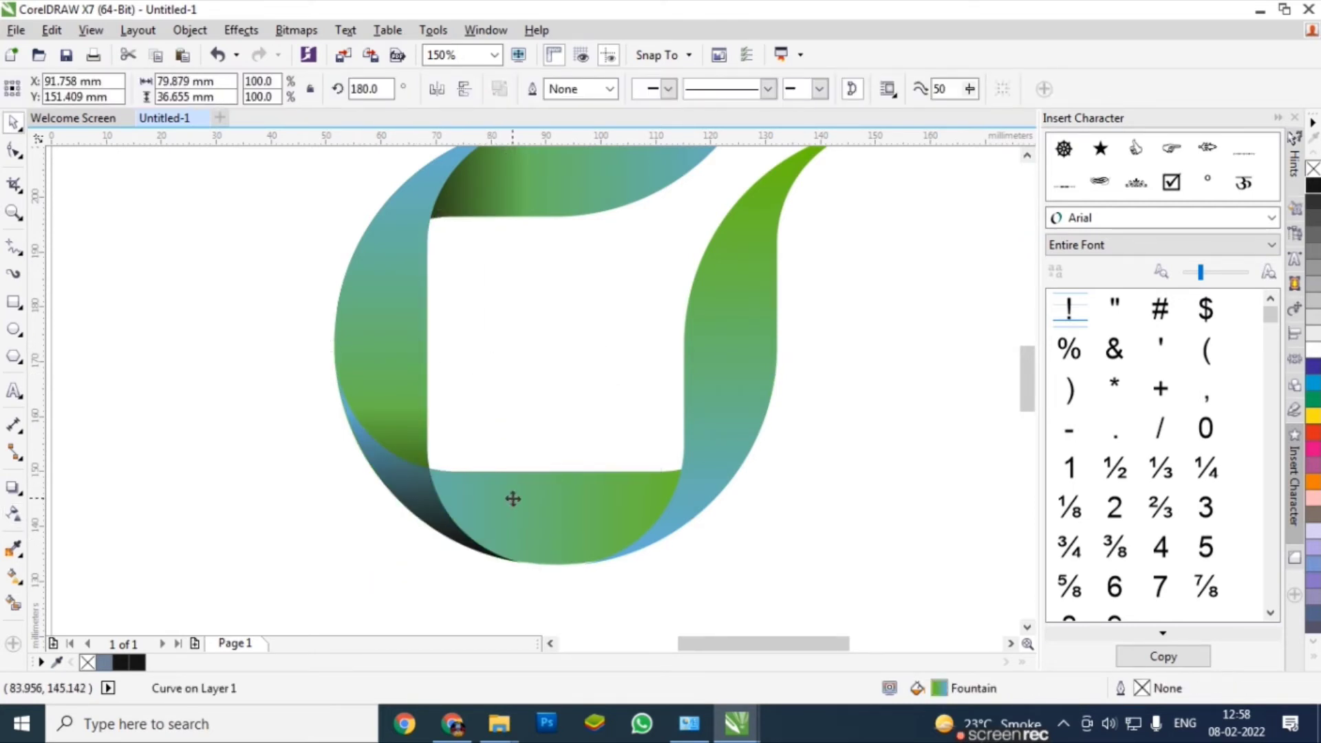
pyautogui.hotkey('shift', 'pageup')
pyautogui.click(424, 588)
# Shift the left arch's shadow copy and align it centred on the arch again
pyautogui.scroll(2, 423, 583)
pyautogui.scroll(-2, 480, 485)
pyautogui.moveTo(459, 344); pyautogui.dragTo(496, 339)
pyautogui.keyDown('shift'); pyautogui.click(382, 280); pyautogui.keyUp('shift')
pyautogui.press('c')
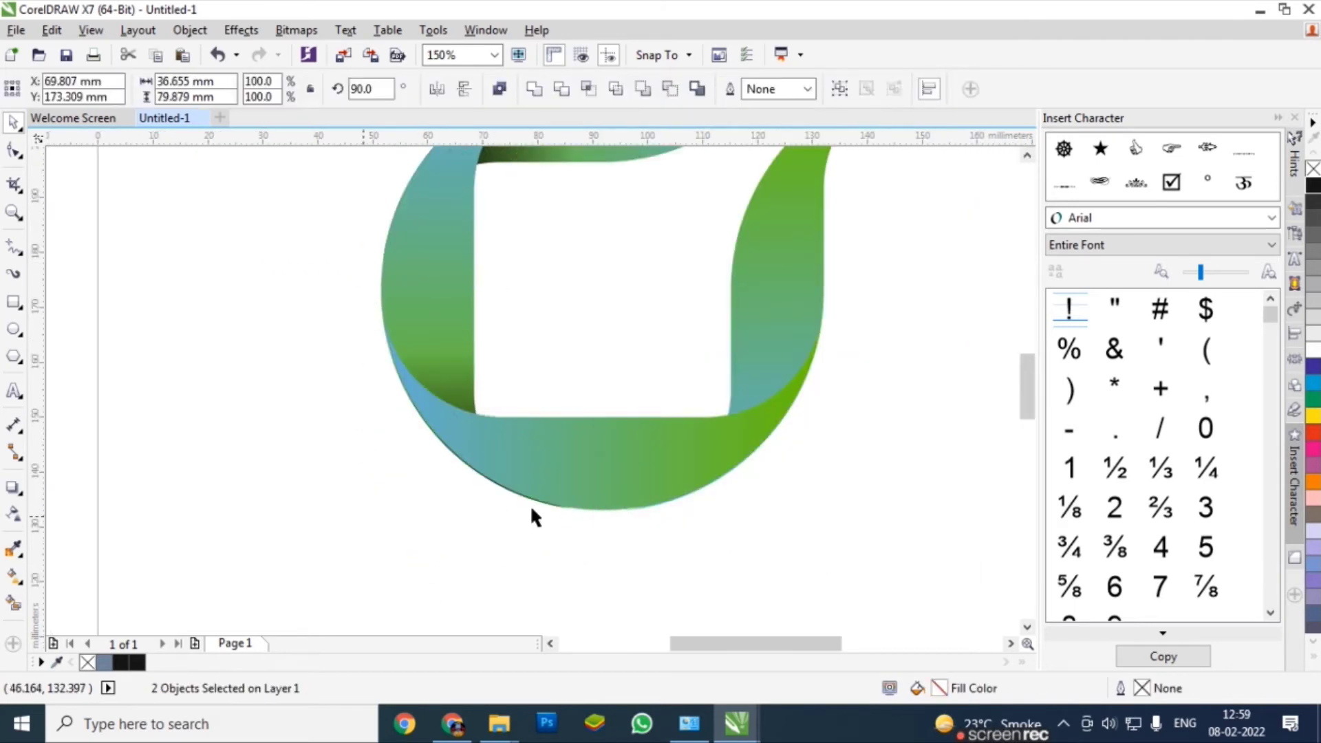
# Nudge the bottom arch slightly left and down to cover the thin black edge of the shadow
pyautogui.click(551, 497)
pyautogui.scroll(3, 556, 520)
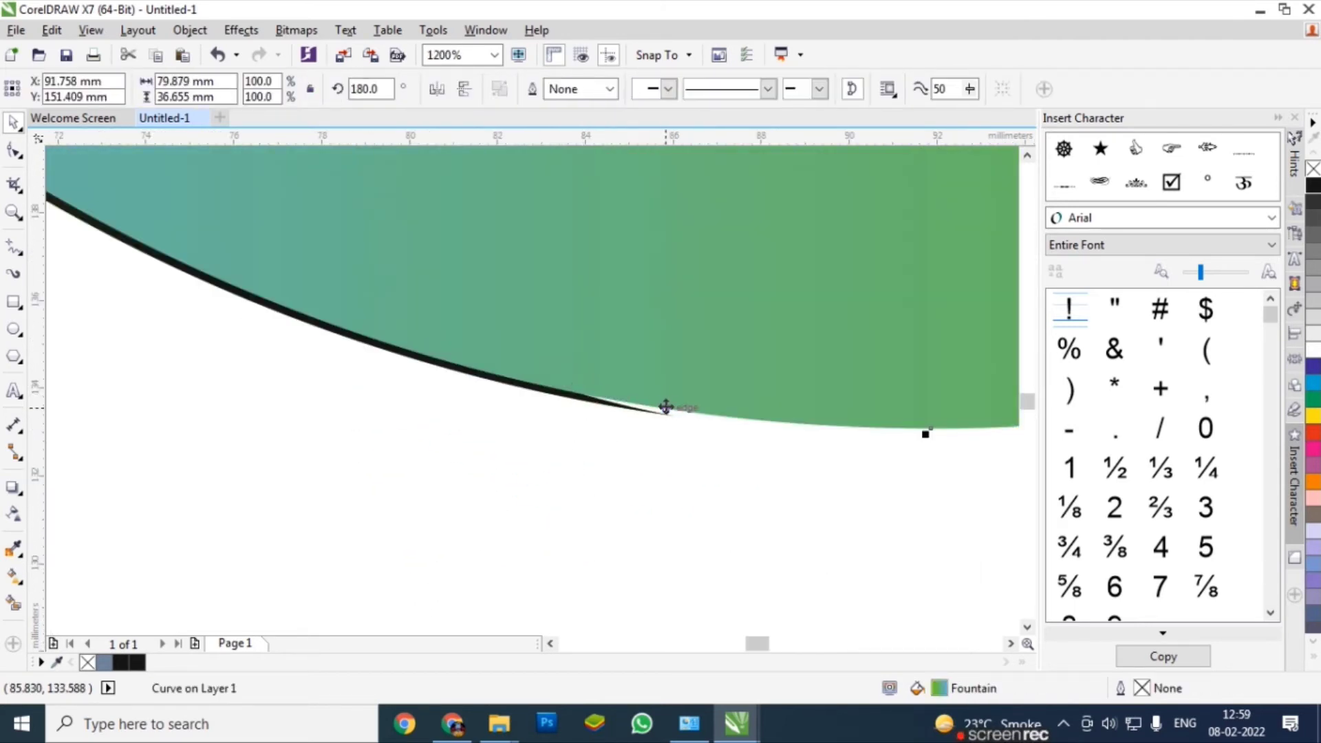
pyautogui.scroll(-5, 634, 462)
pyautogui.scroll(2, 509, 403)
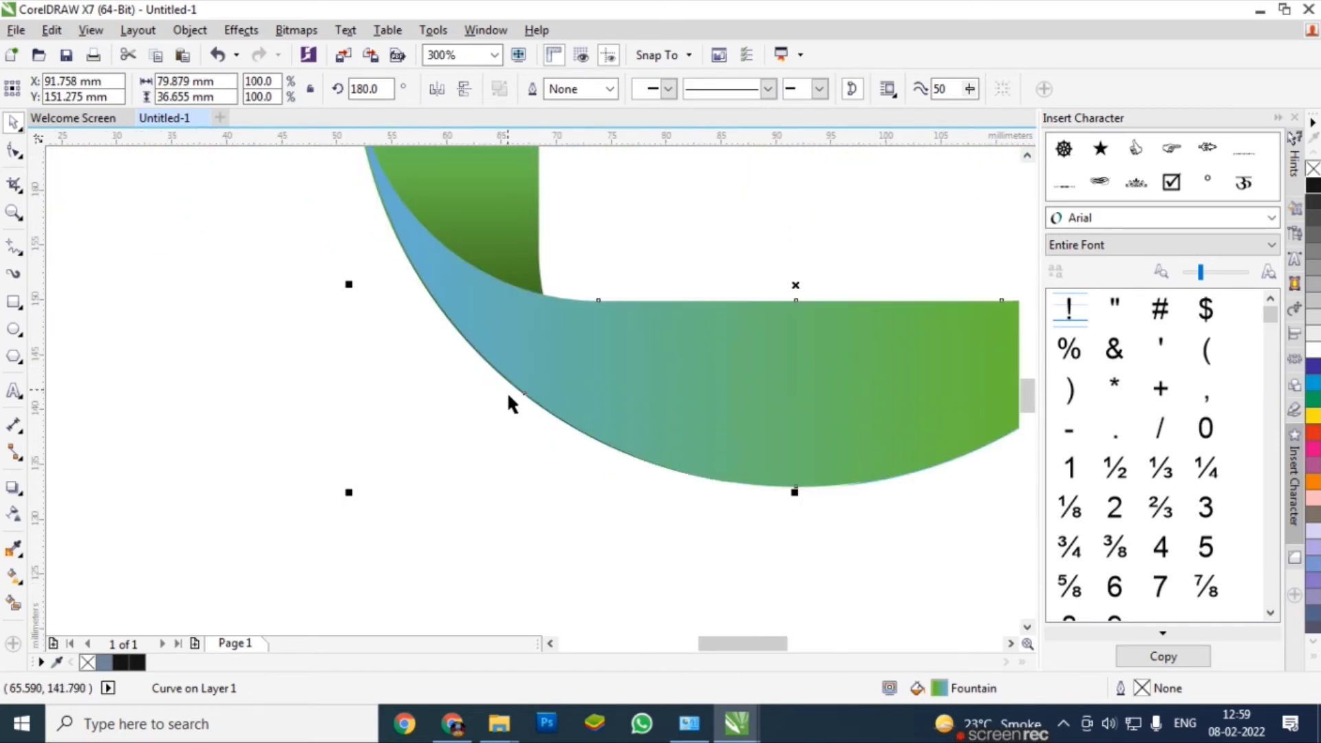
pyautogui.scroll(-2, 509, 403)
pyautogui.scroll(6, 495, 385)
pyautogui.moveTo(447, 233); pyautogui.dragTo(439, 232)
pyautogui.scroll(-4, 436, 244)
pyautogui.click(452, 397)
pyautogui.scroll(2, 487, 276)
pyautogui.scroll(-2, 517, 361)
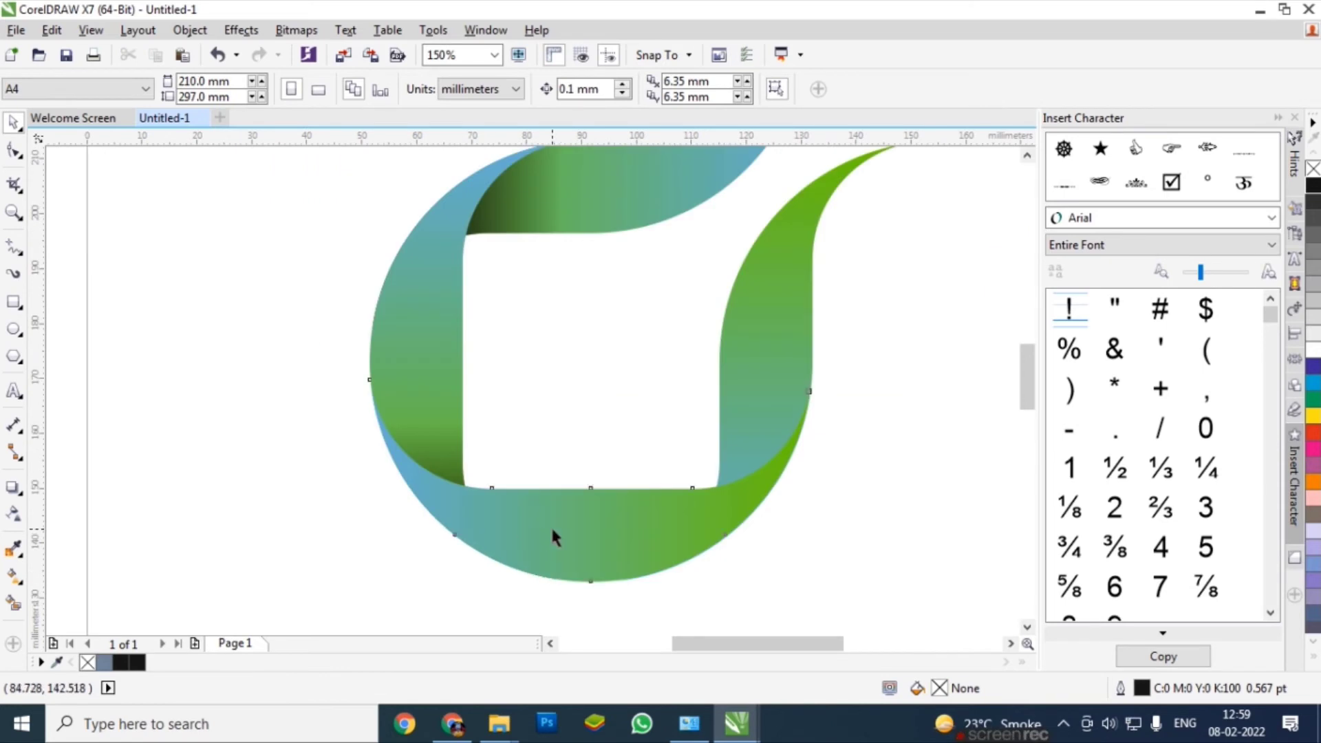
pyautogui.click(555, 530)
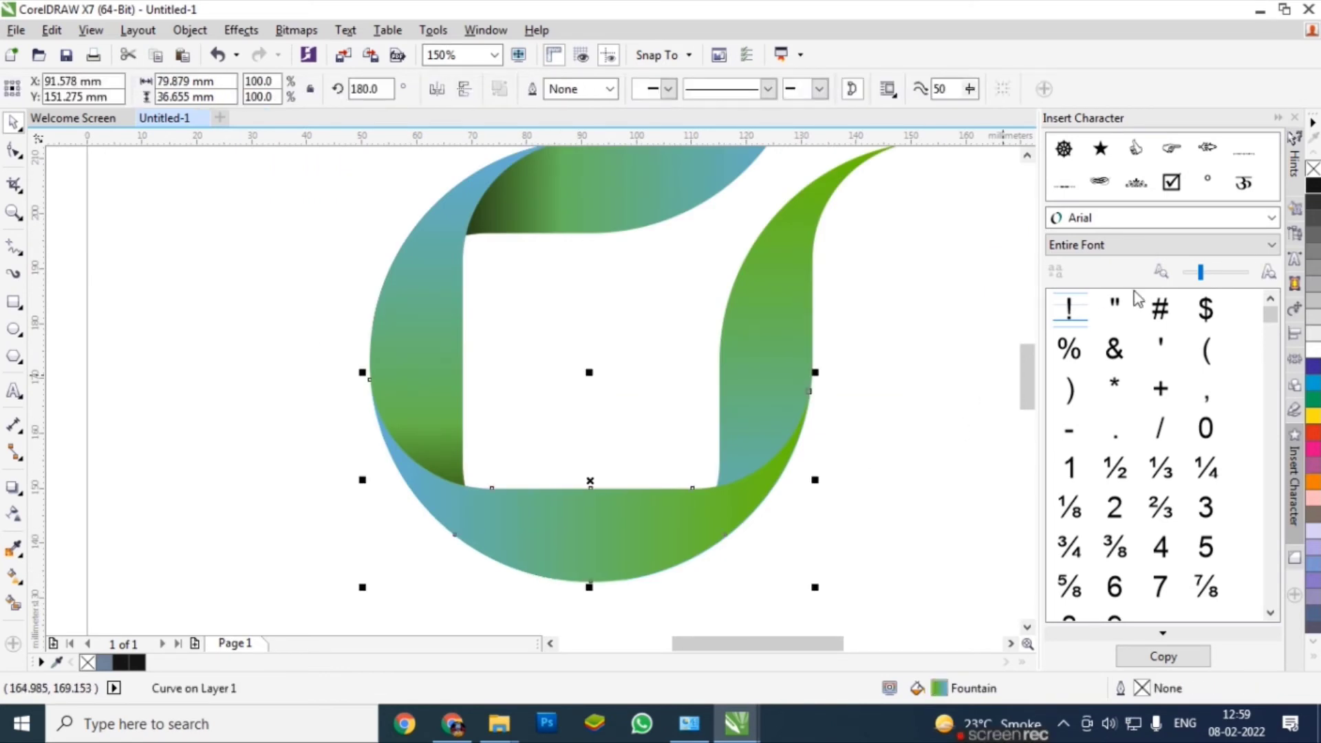
pyautogui.click(1312, 185)
pyautogui.click(14, 516)
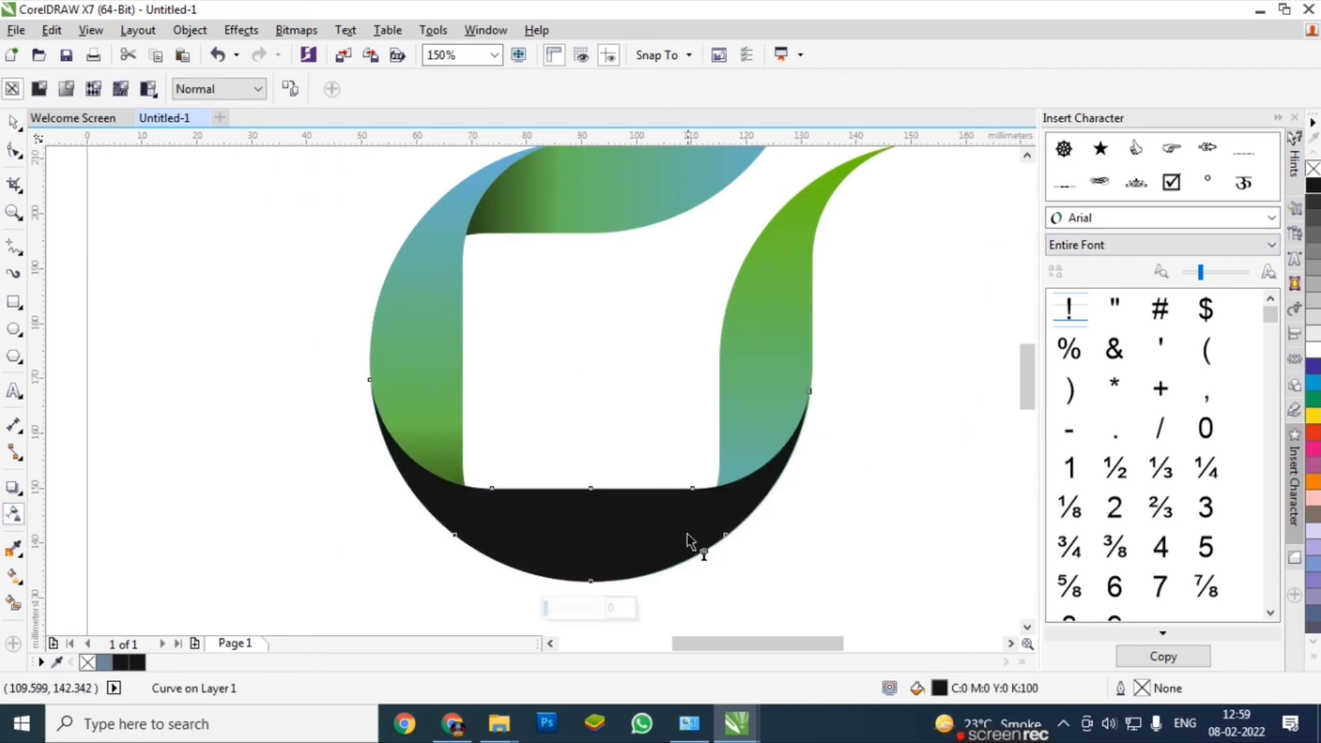
pyautogui.hotkey('ctrl', 'z')
pyautogui.press('space')
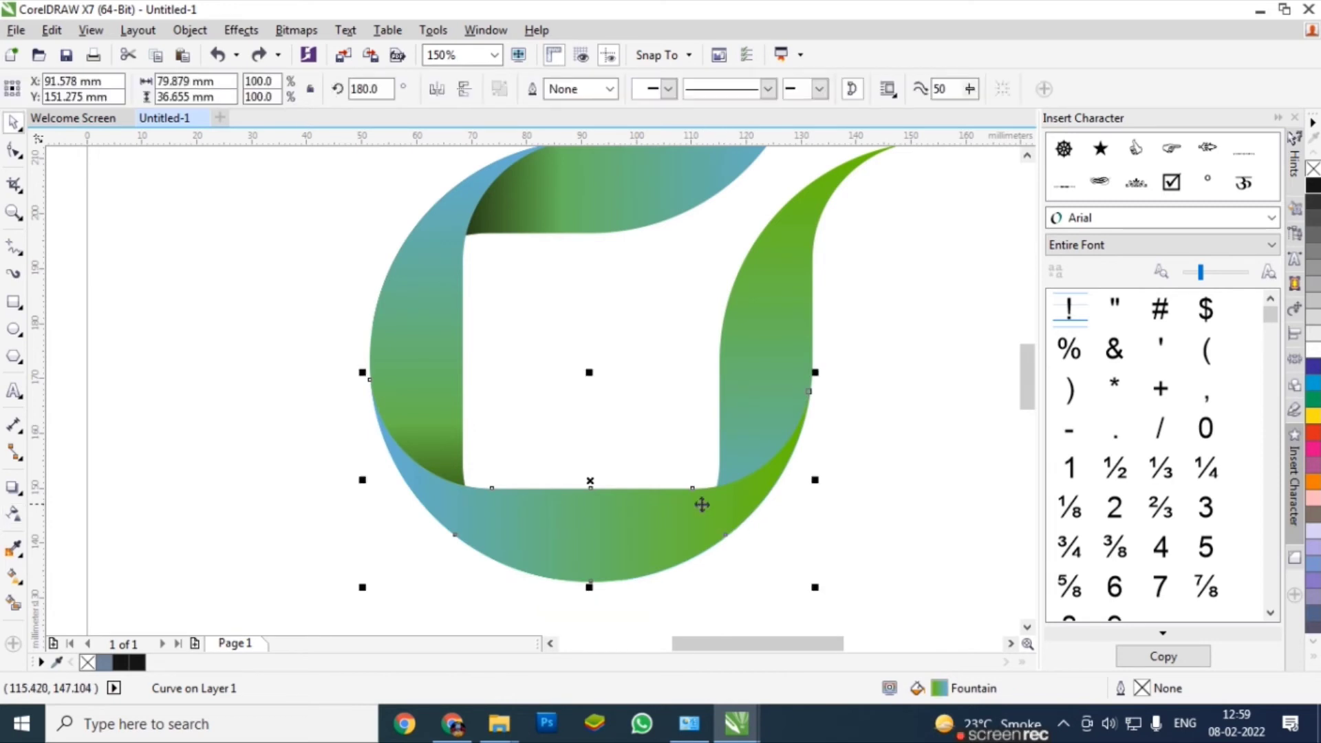
# Create a black copy of the right S-curve with a linear transparency fading upward from its lower end
pyautogui.scroll(-2, 708, 522)
pyautogui.scroll(2, 663, 466)
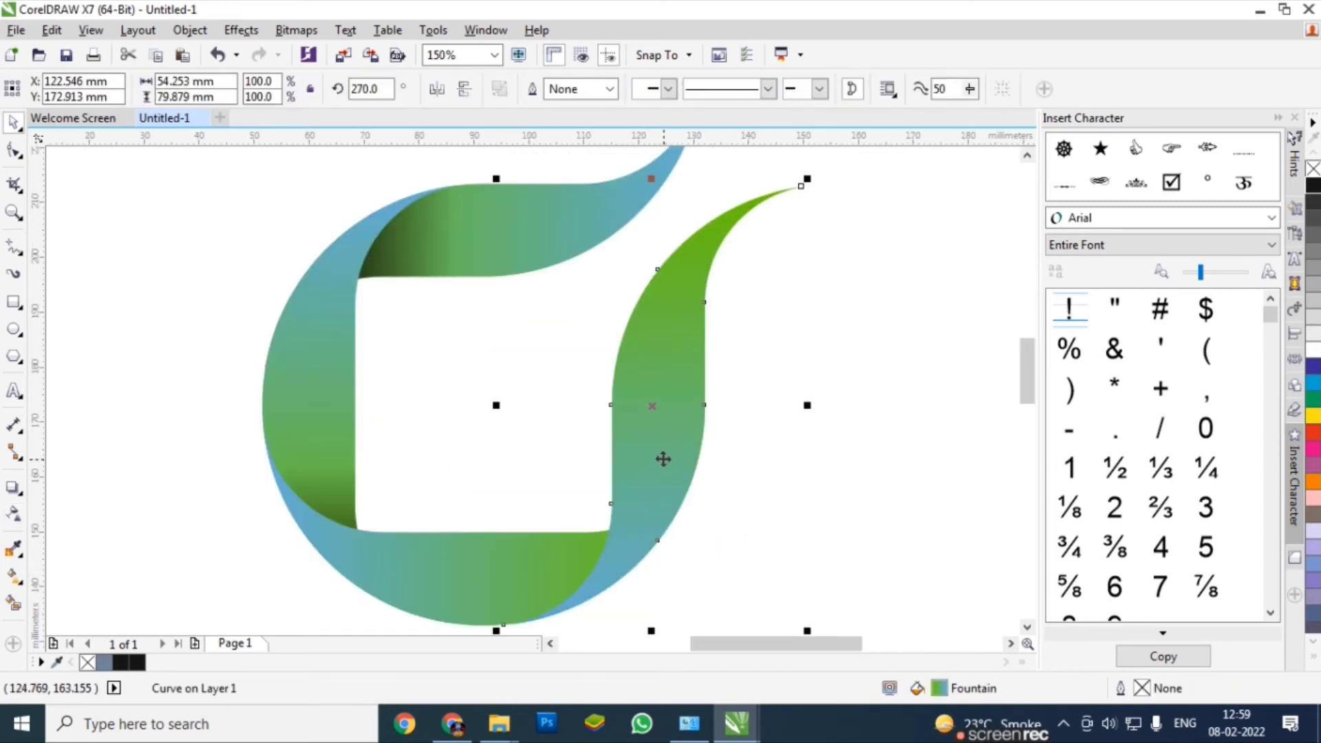
pyautogui.press('space')
pyautogui.moveTo(644, 569); pyautogui.dragTo(644, 442)
pyautogui.hotkey('ctrl', 'z')
pyautogui.press('space')
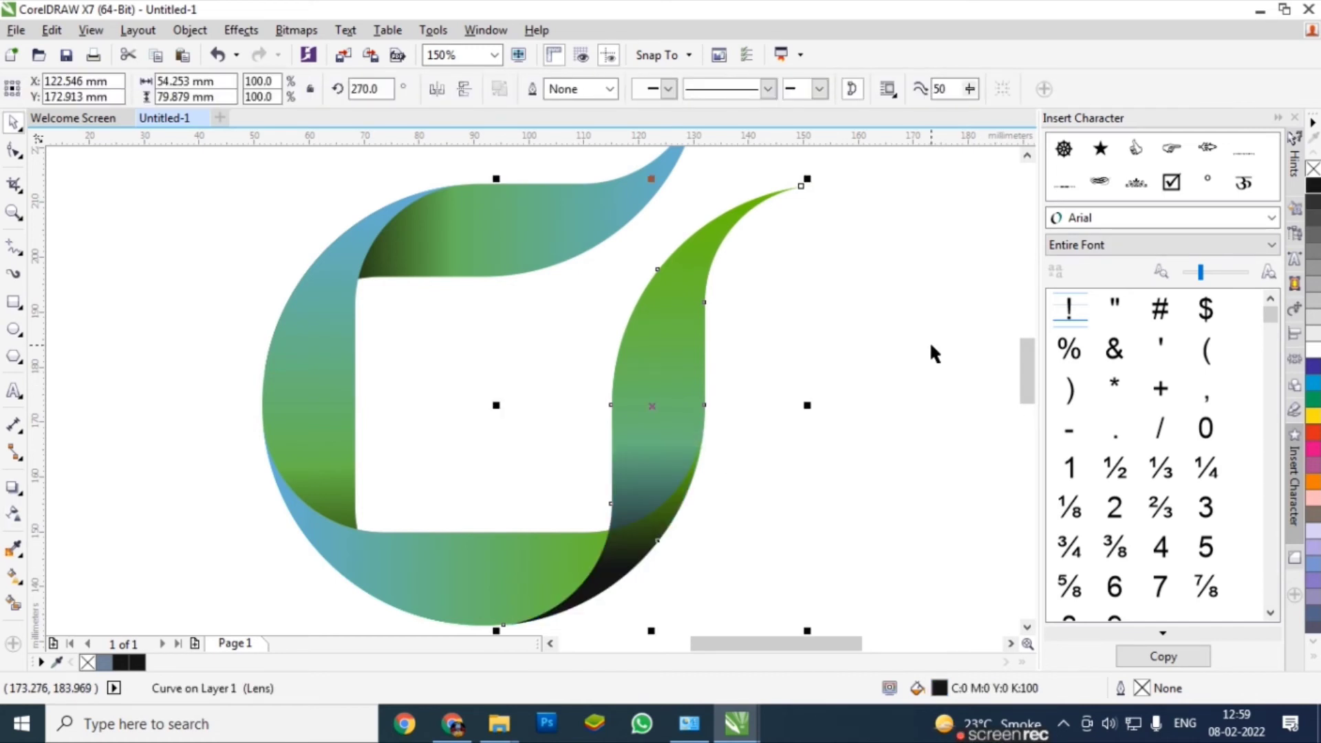
# Align the black shadow copy centred on the right S-curve, with both behind the bottom arch
pyautogui.scroll(4, 654, 525)
pyautogui.scroll(-4, 610, 419)
pyautogui.moveTo(634, 273); pyautogui.dragTo(710, 273)
pyautogui.keyDown('shift'); pyautogui.click(601, 273); pyautogui.keyUp('shift')
pyautogui.press('c')
pyautogui.scroll(2, 685, 321)
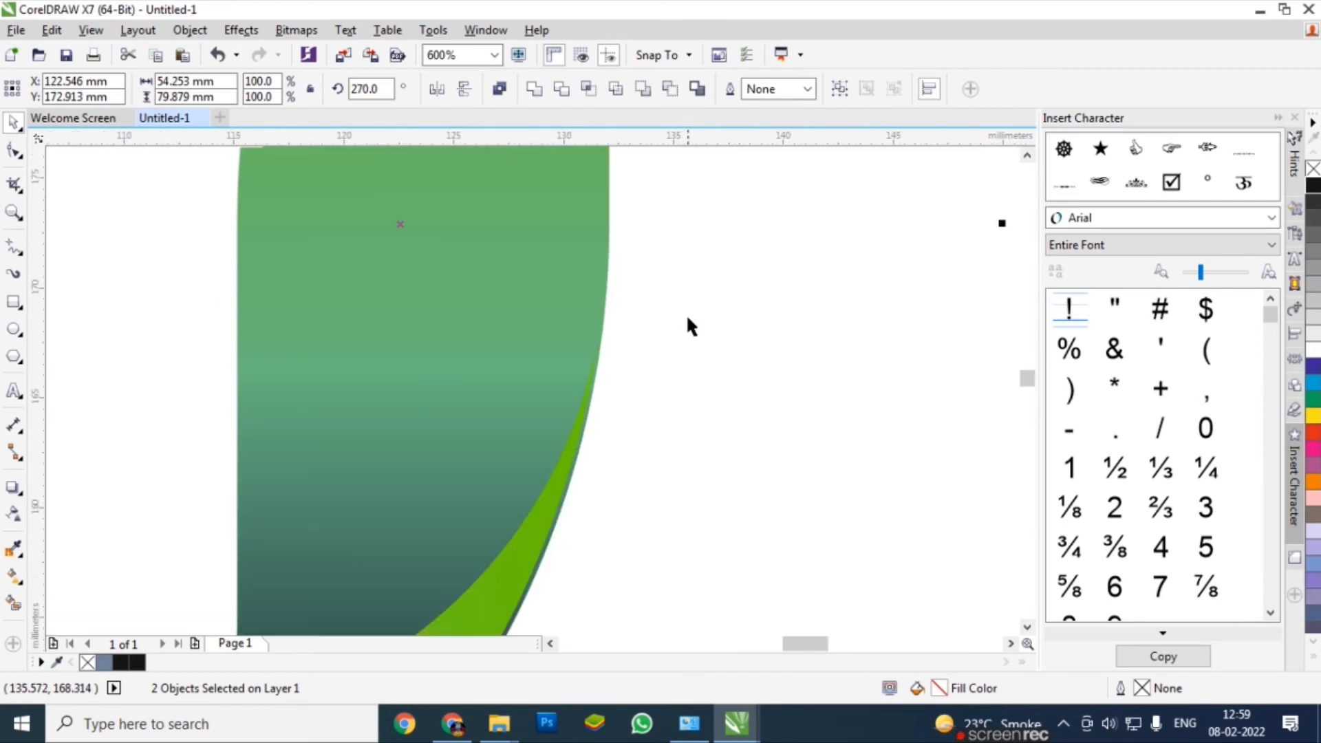
# Move the right S-curve and its shadow slightly left and up so their edges meet the bottom arch's tip
pyautogui.moveTo(608, 293); pyautogui.dragTo(550, 293)
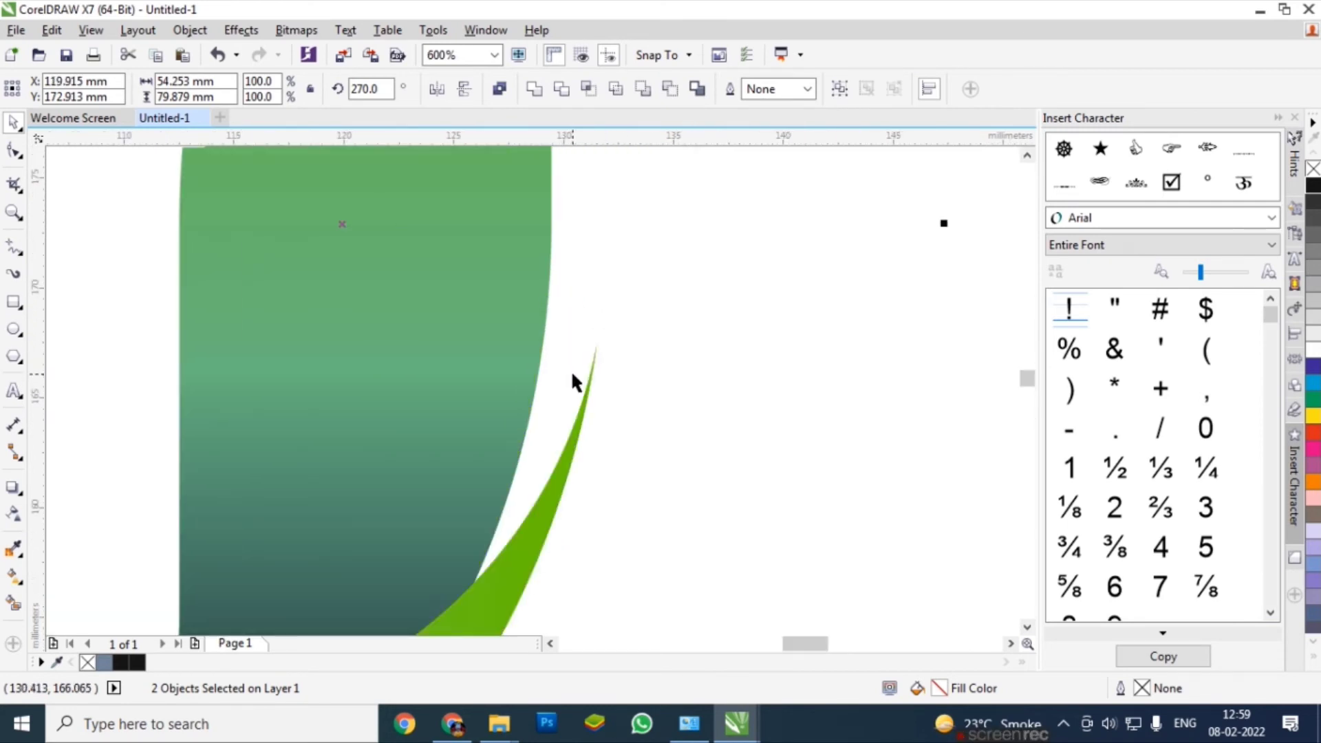
pyautogui.scroll(2, 573, 371)
pyautogui.moveTo(626, 302); pyautogui.dragTo(638, 322)
pyautogui.hotkey('ctrl', 'z')
pyautogui.scroll(2, 487, 315)
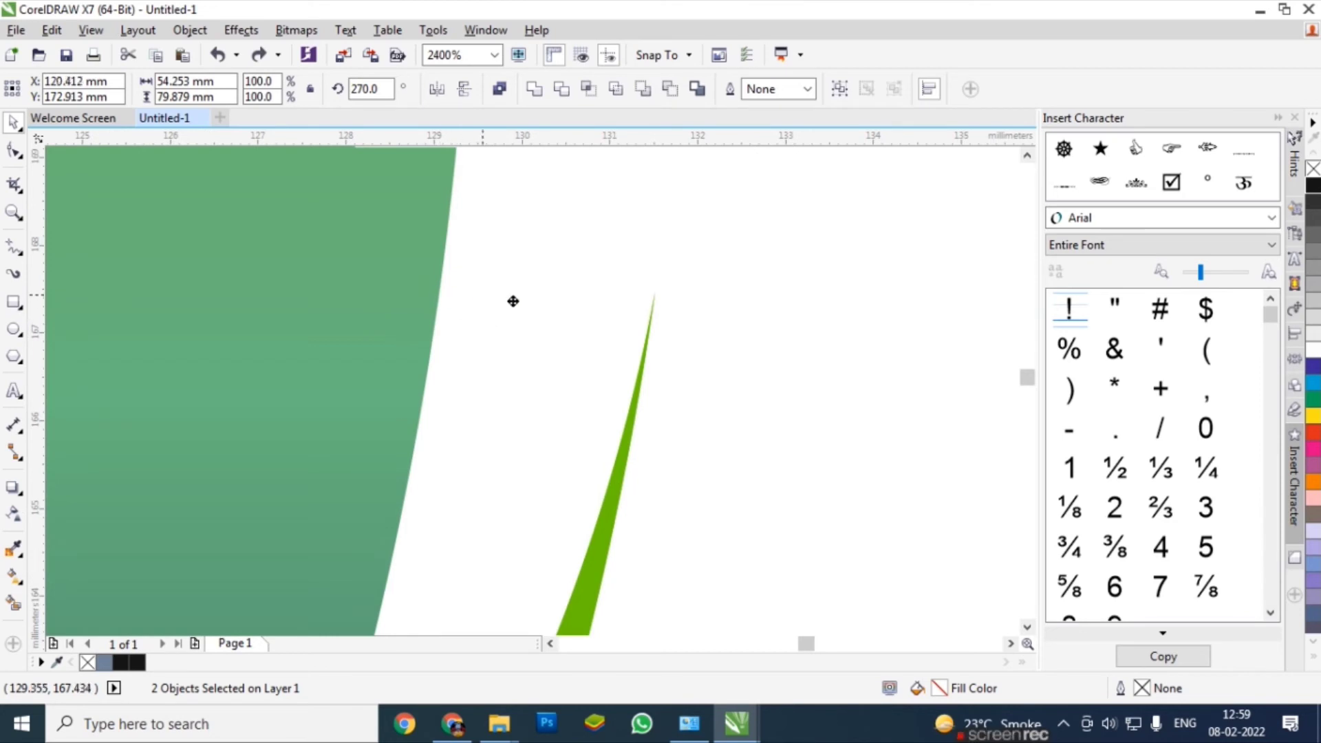
pyautogui.moveTo(654, 294); pyautogui.dragTo(654, 294)
pyautogui.scroll(-4, 692, 302)
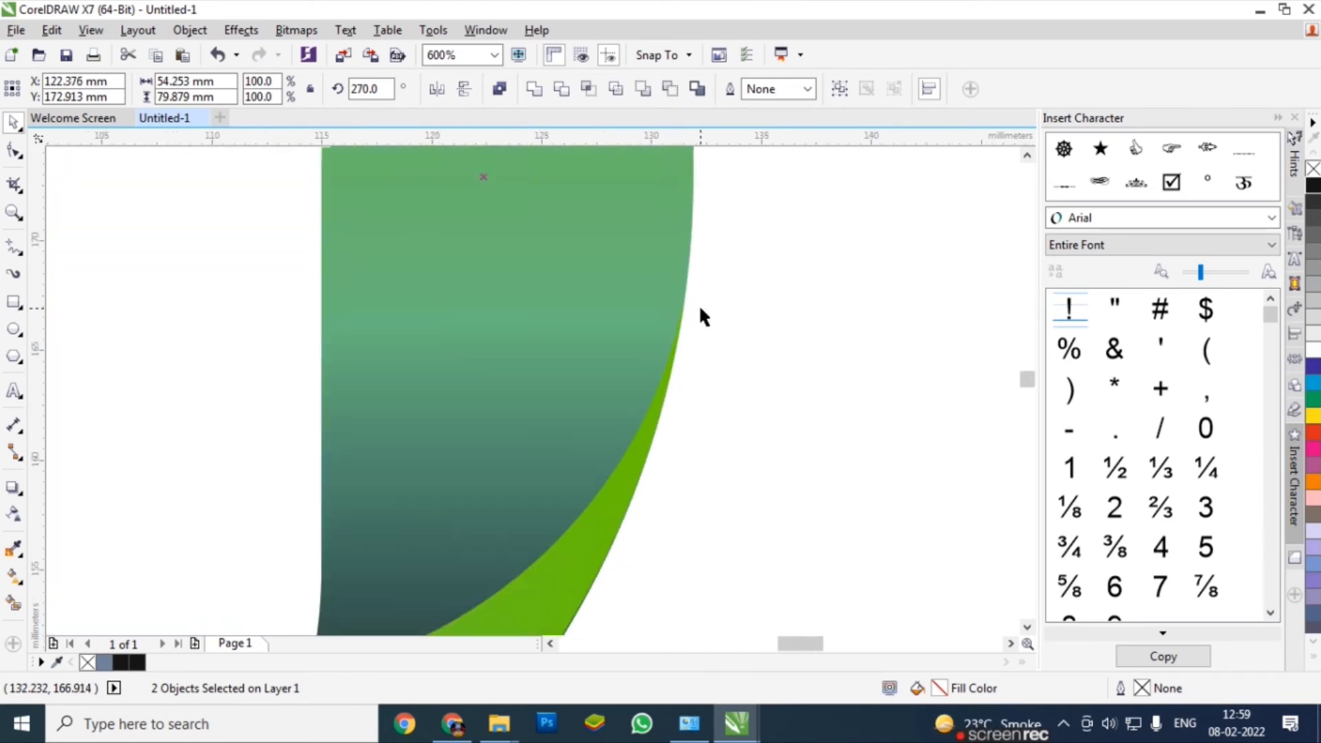
pyautogui.scroll(2, 450, 503)
pyautogui.scroll(2, 396, 509)
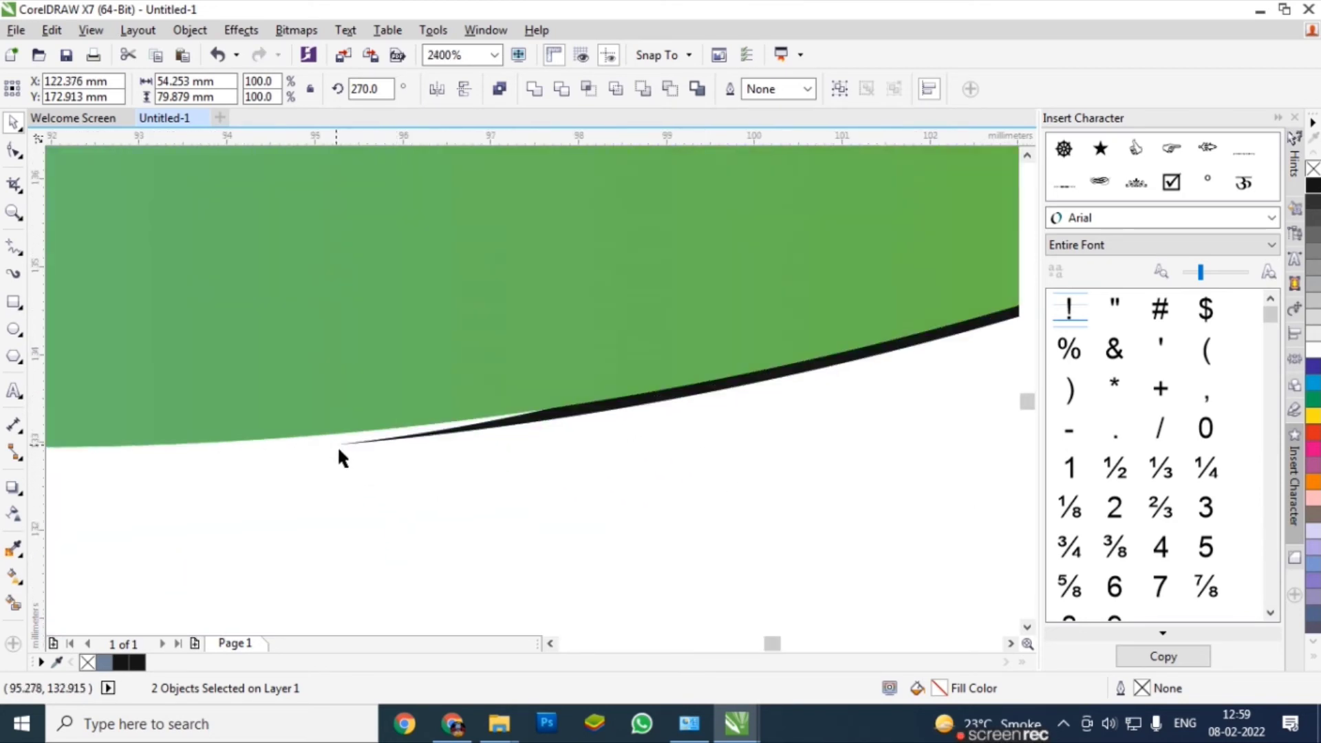
pyautogui.scroll(-5, 525, 495)
pyautogui.press('Escape')
# Set the right shadow's transparency merge mode to Multiply and shorten its upward fade
pyautogui.click(613, 388)
pyautogui.scroll(1, 612, 388)
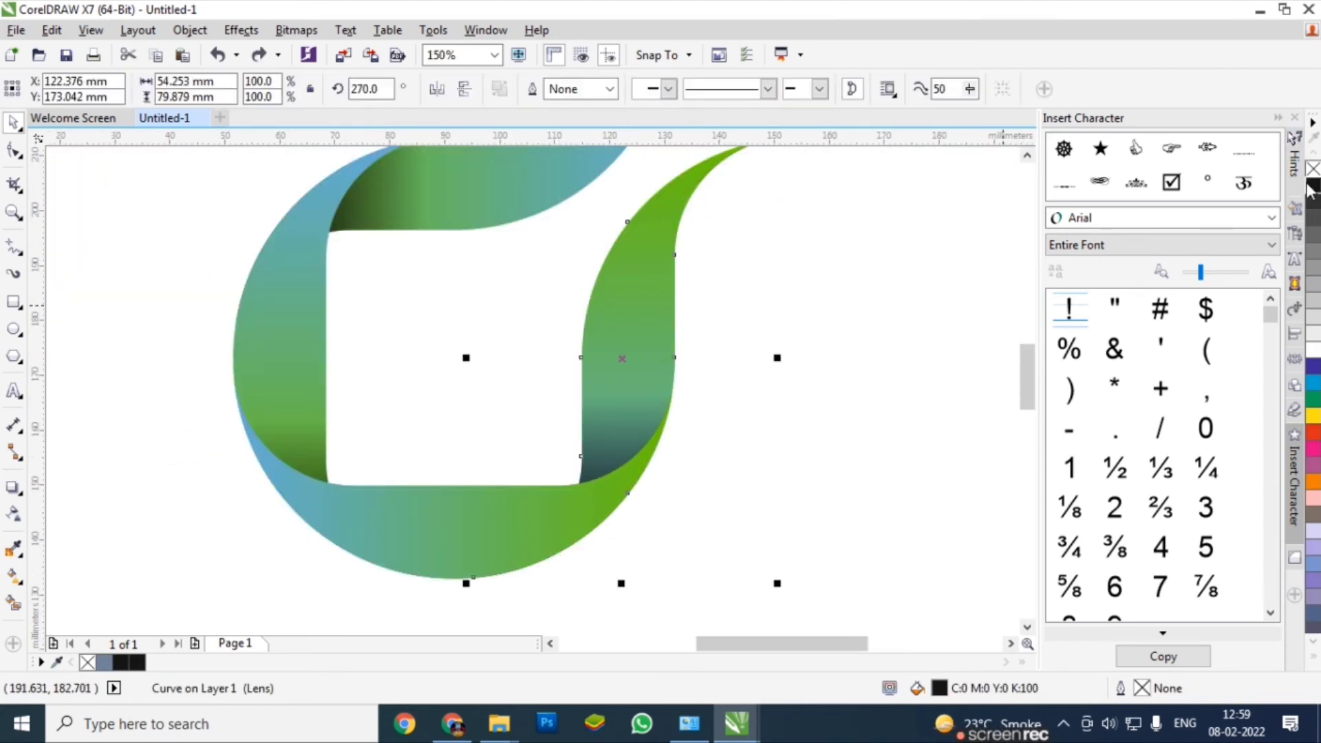
pyautogui.click(213, 89)
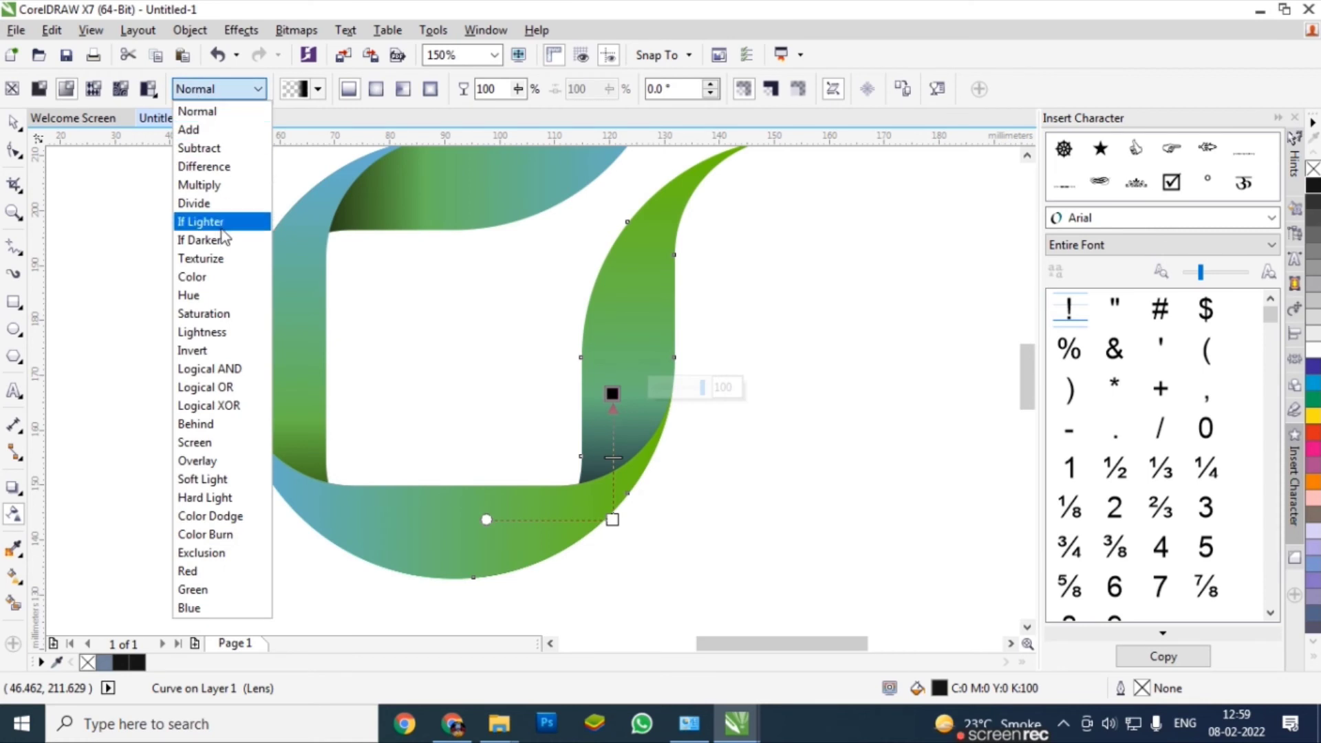
pyautogui.click(210, 184)
pyautogui.moveTo(612, 393); pyautogui.dragTo(612, 413)
pyautogui.moveTo(619, 520)
pyautogui.mouseDown()
pyautogui.moveTo(610, 509)
pyautogui.moveTo(609, 522)
pyautogui.mouseUp()
pyautogui.press('space')
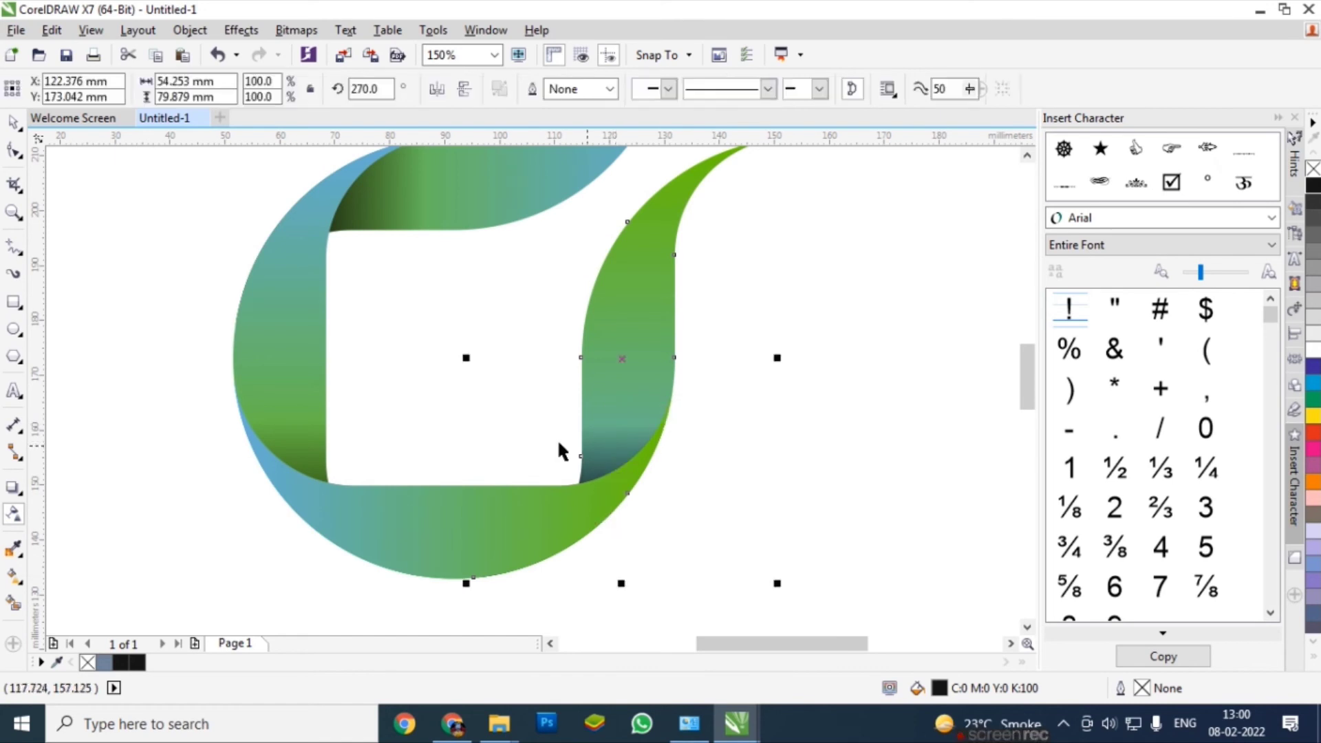
pyautogui.press('F3')
pyautogui.press('F11')
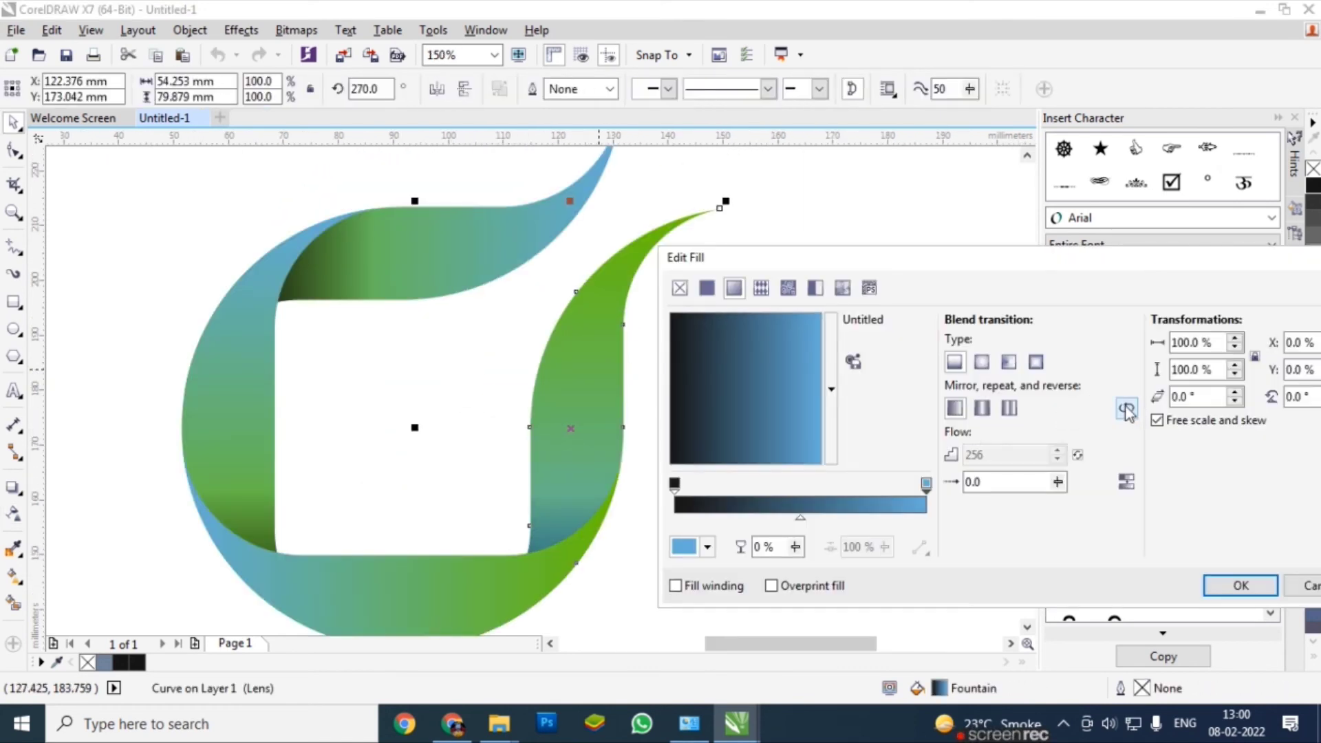
pyautogui.click(1310, 583)
# Move the shadow aside from the right S-curve and reverse the curve's green-to-blue fountain fill
pyautogui.press('space')
pyautogui.click(743, 379)
pyautogui.press('space')
pyautogui.click(578, 392)
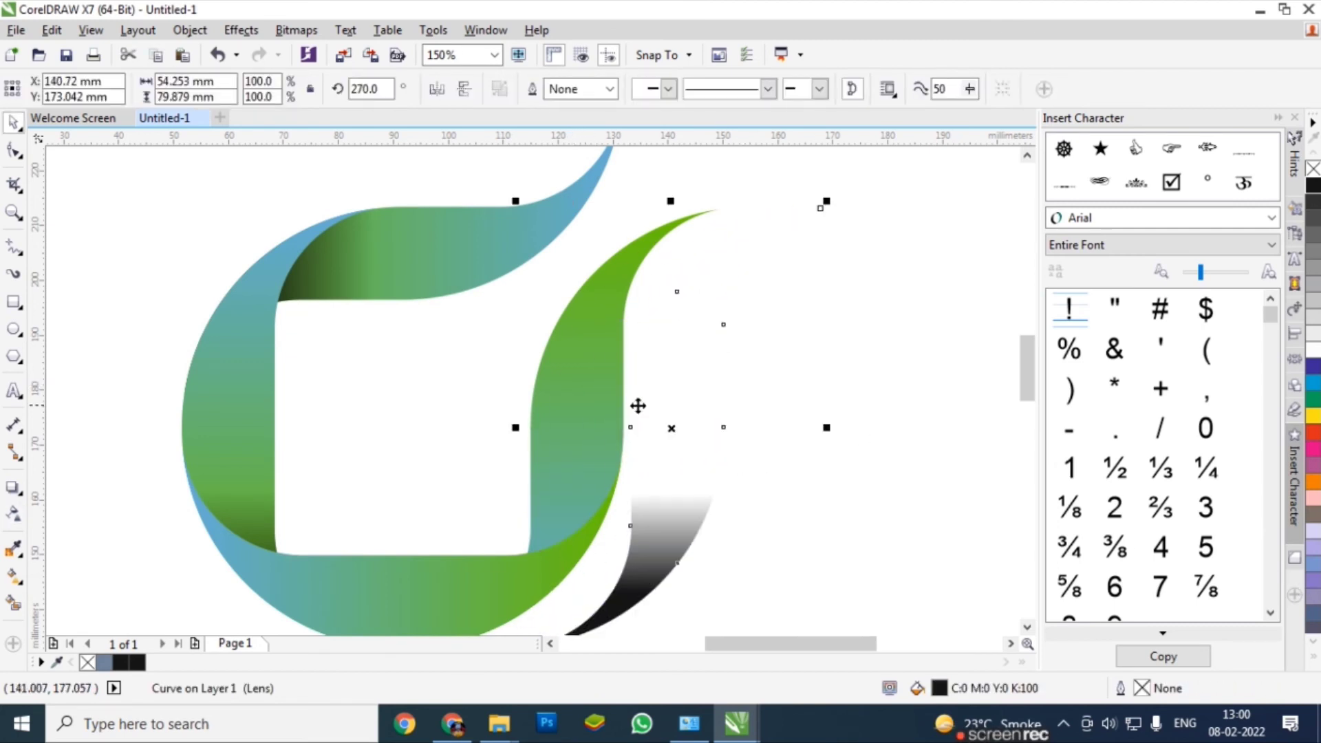
pyautogui.press('F11')
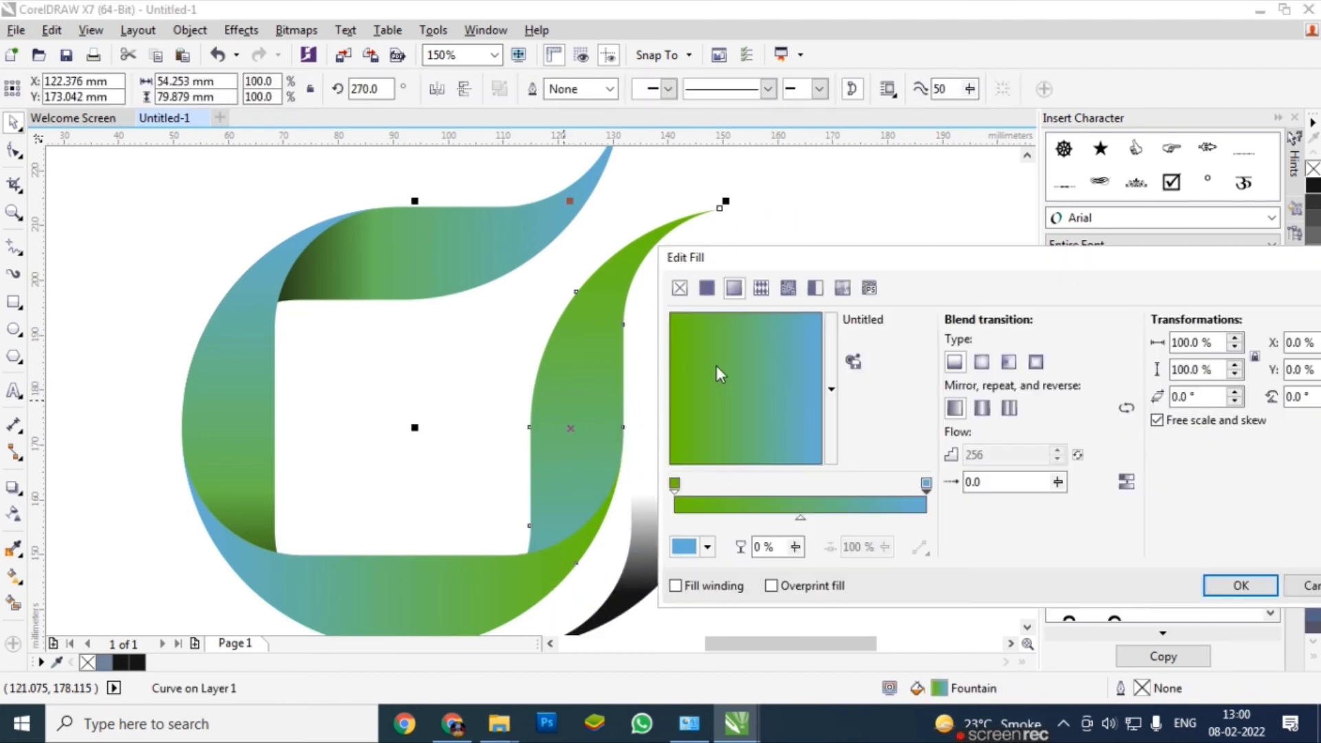
pyautogui.click(1126, 407)
pyautogui.click(1240, 584)
pyautogui.press('Escape')
# Align the shadow copy centred over the right S-curve again
pyautogui.click(654, 563)
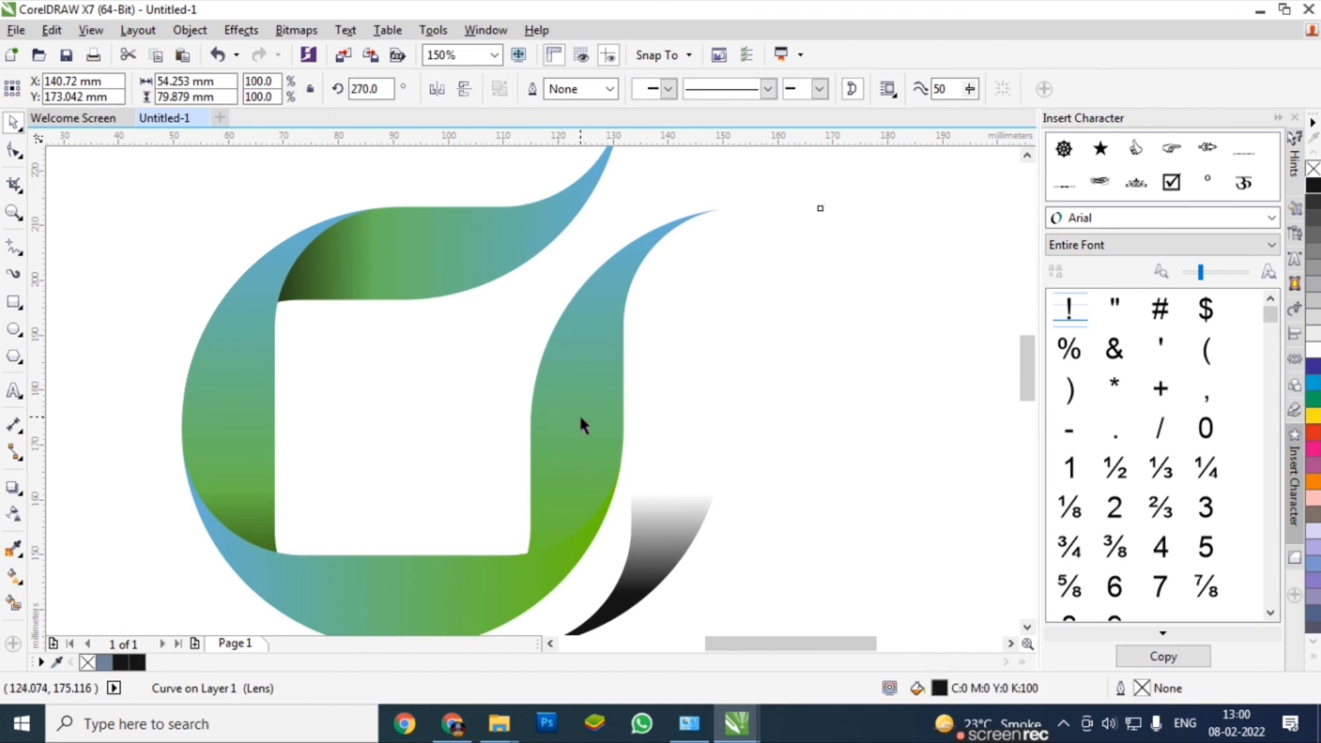
pyautogui.keyDown('shift'); pyautogui.click(579, 413); pyautogui.keyUp('shift')
pyautogui.press('c')
pyautogui.click(701, 447)
# Adjust the transparency gradient of the left arch's shadow by shifting its clear end and opaque start upward
pyautogui.scroll(-1, 703, 447)
pyautogui.scroll(1, 447, 493)
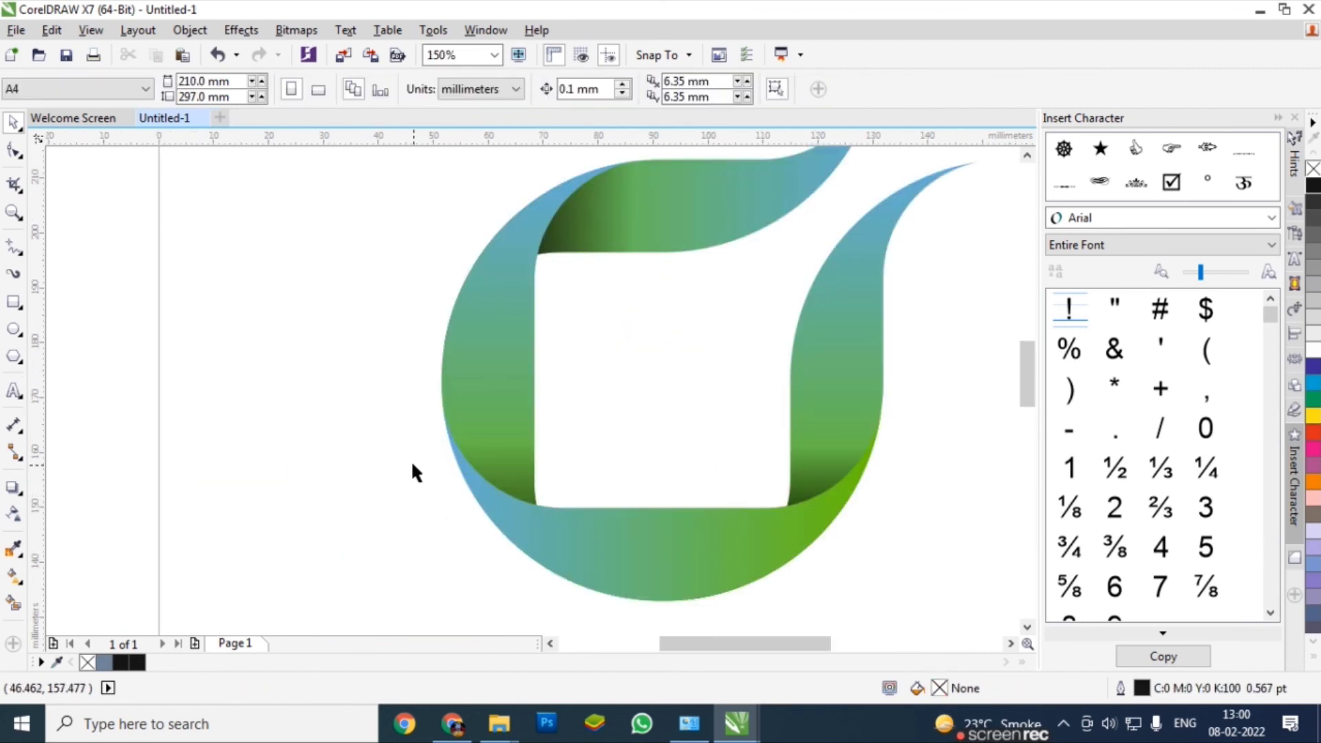
pyautogui.scroll(-1, 415, 464)
pyautogui.scroll(1, 436, 482)
pyautogui.doubleClick(456, 514)
pyautogui.moveTo(482, 479); pyautogui.dragTo(482, 451)
pyautogui.scroll(-1, 501, 551)
pyautogui.scroll(1, 490, 592)
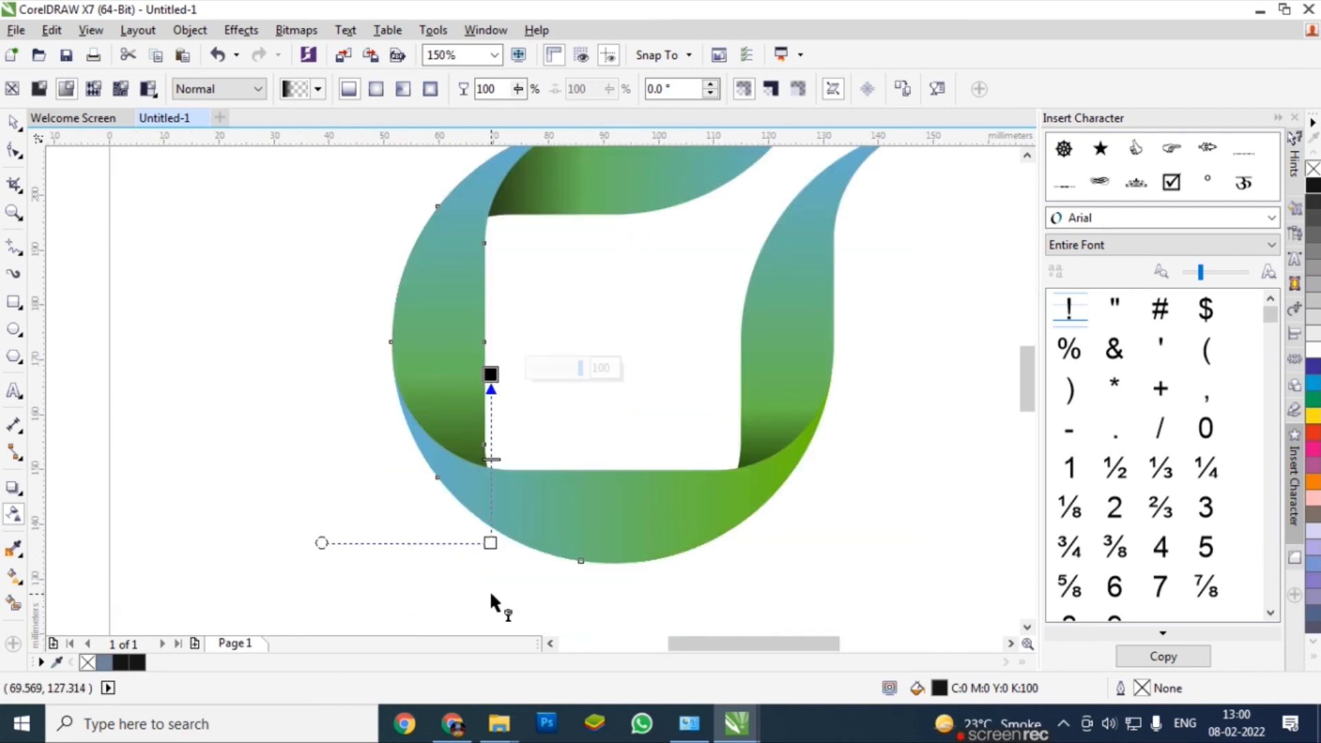
pyautogui.moveTo(489, 542); pyautogui.dragTo(489, 528)
pyautogui.press('space')
# Group all parts of the logo and centre the group on the page
pyautogui.scroll(-1, 411, 479)
pyautogui.click(363, 413)
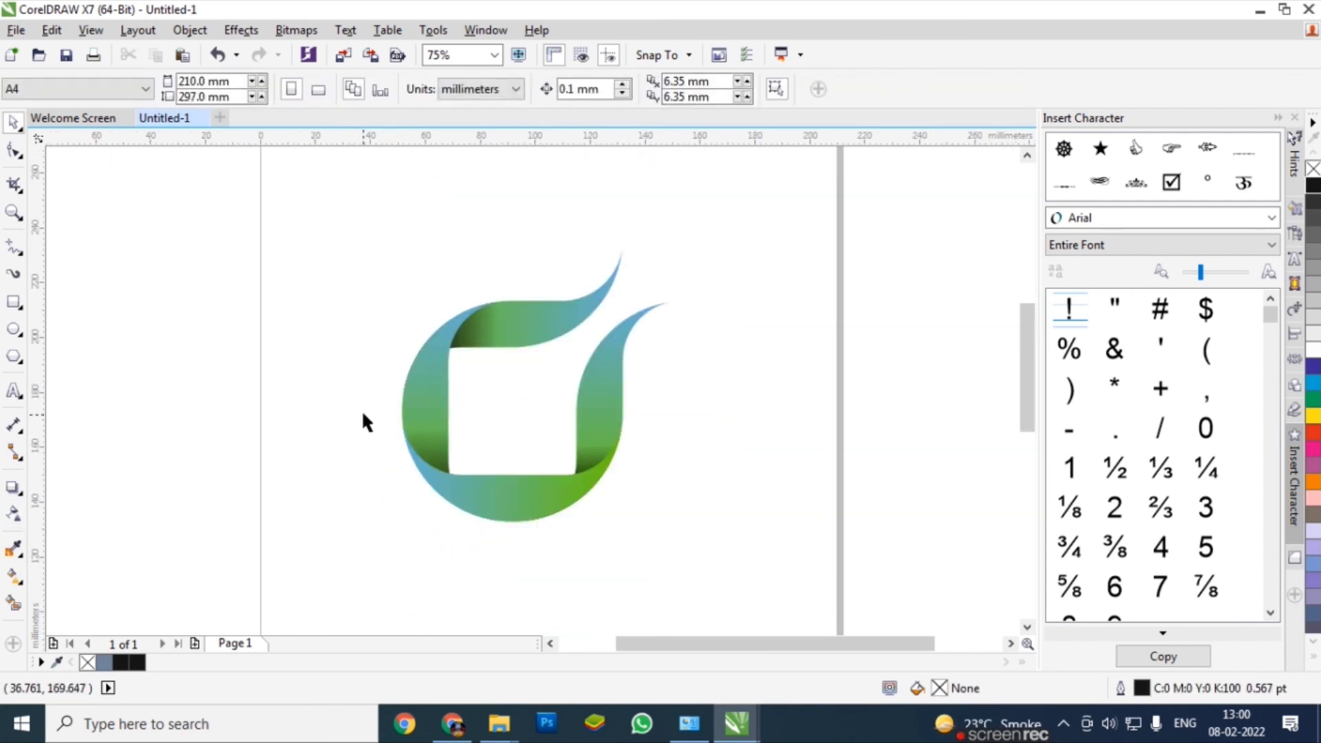
pyautogui.scroll(-1, 363, 410)
pyautogui.moveTo(347, 518); pyautogui.dragTo(533, 320)
pyautogui.hotkey('ctrl', 'g')
pyautogui.press('p')
pyautogui.click(608, 468)
pyautogui.press('F2')
pyautogui.moveTo(360, 366); pyautogui.dragTo(557, 560)
pyautogui.click(550, 509)
pyautogui.click(770, 496)
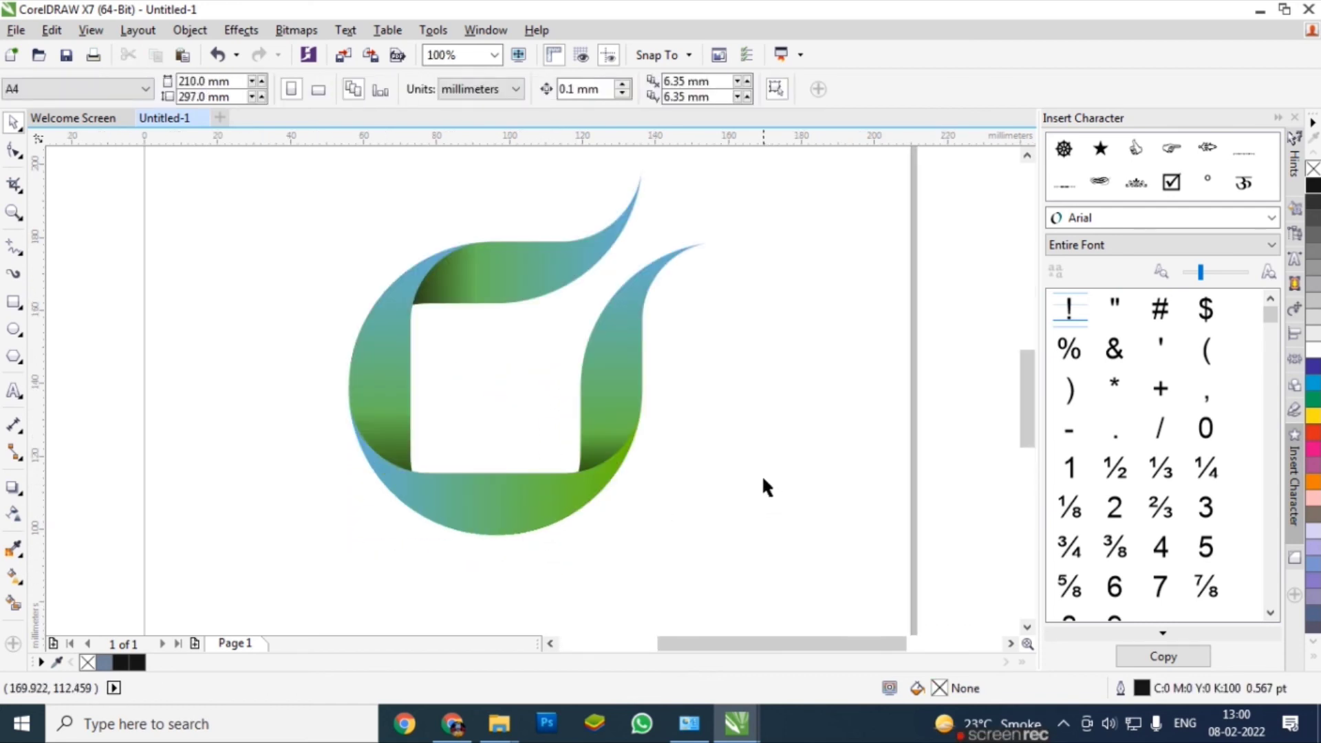
pyautogui.press('F7')
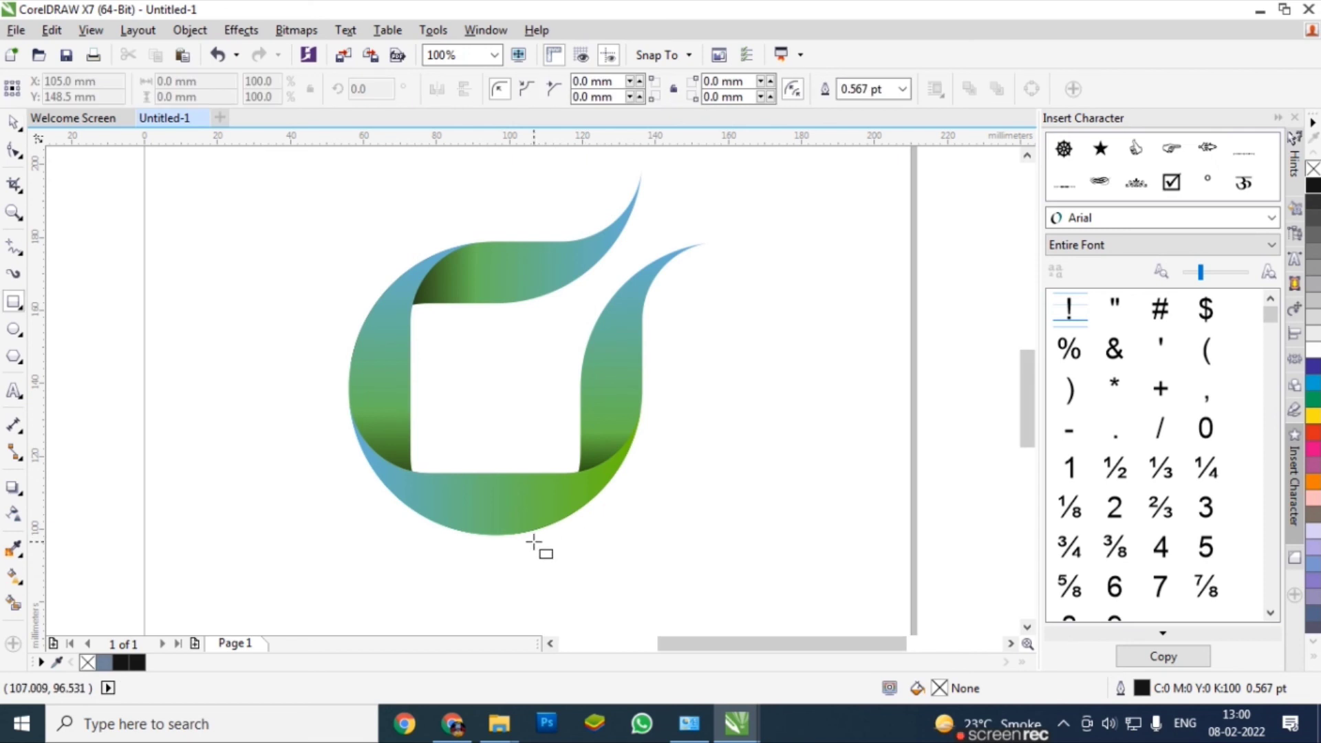
pyautogui.moveTo(448, 526); pyautogui.dragTo(569, 550)
pyautogui.hotkey('ctrl', 'z')
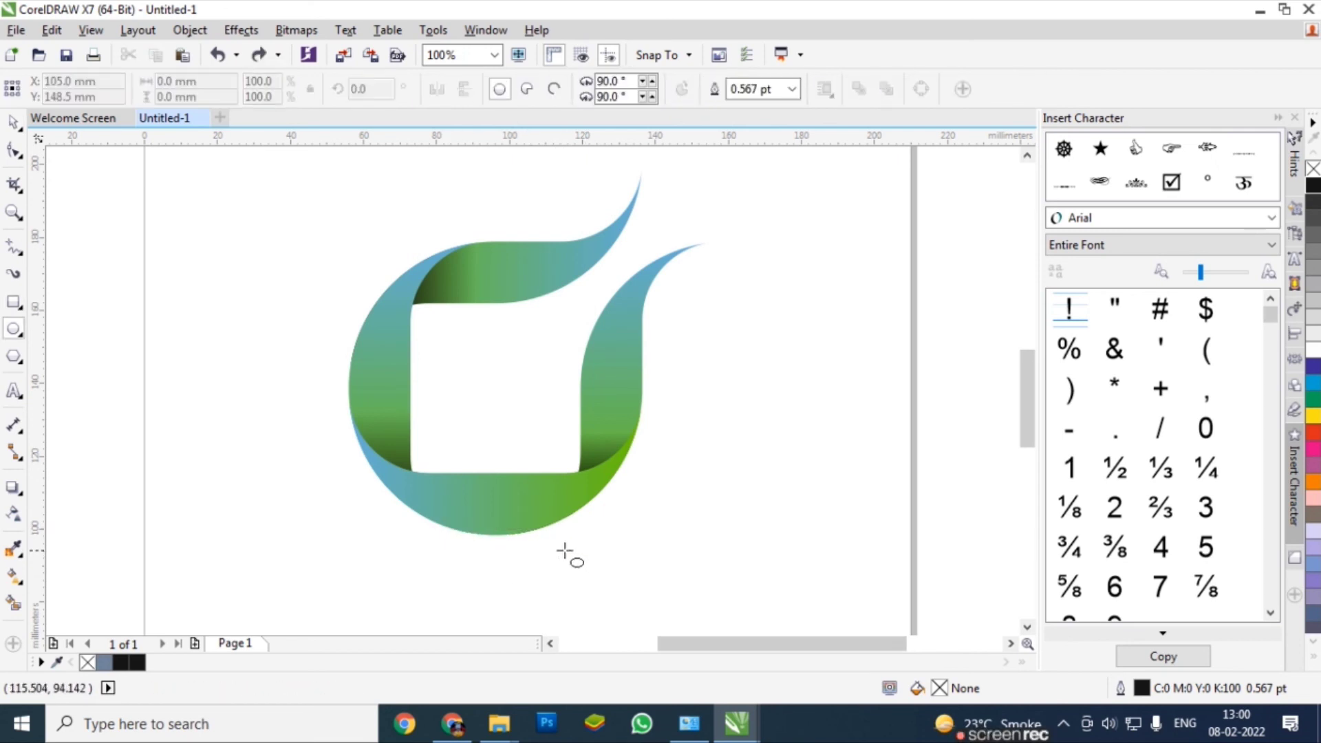